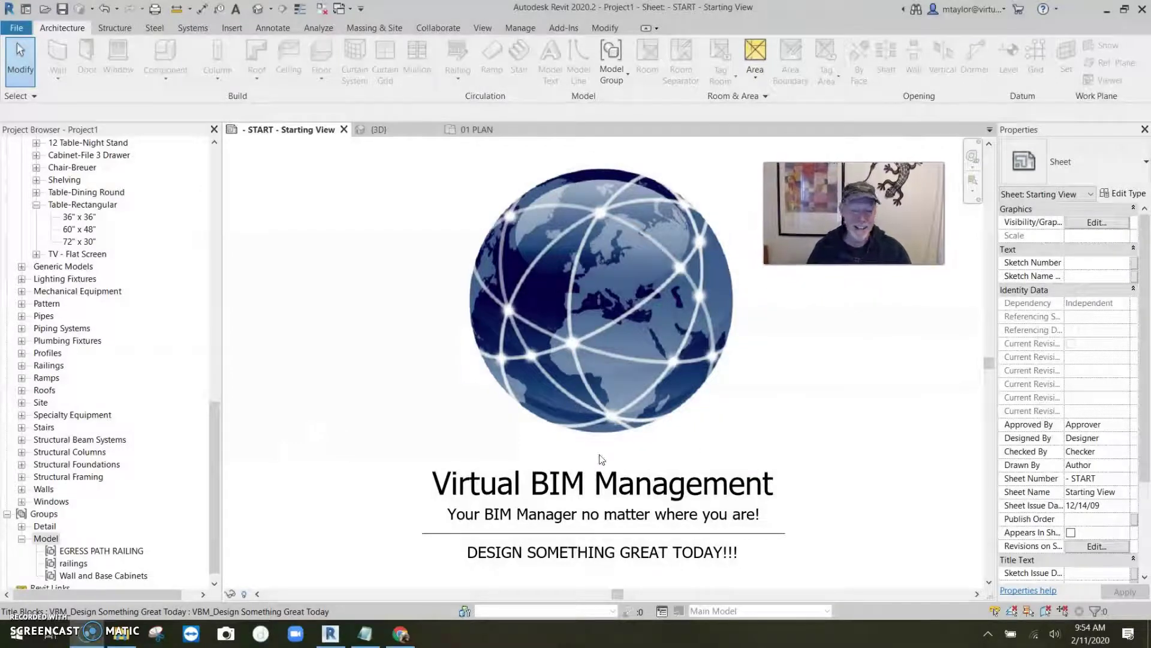
click(495, 436)
scroll(465, 367, up, 5)
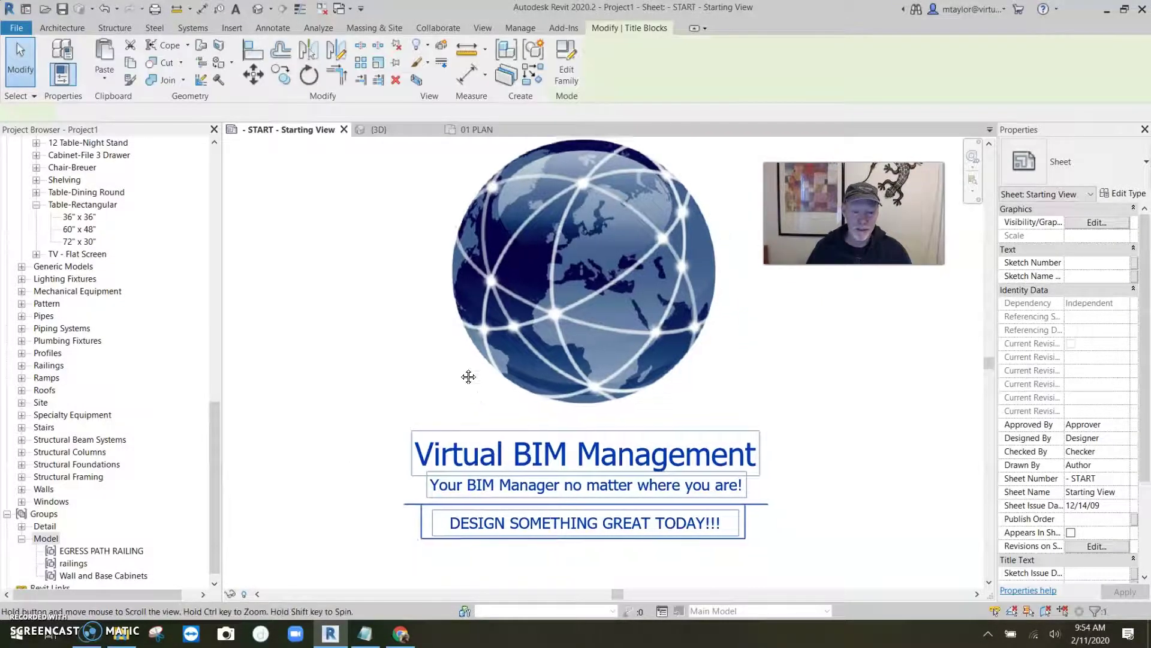
middle_drag(452, 352, 367, 244)
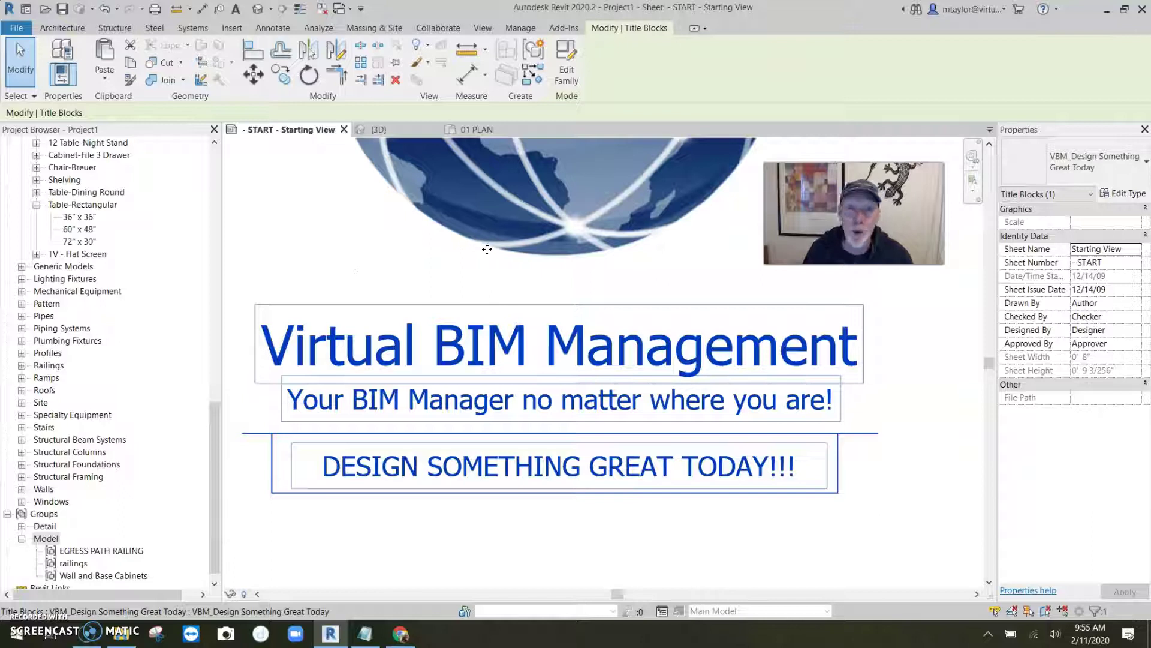
scroll(417, 261, down, 4)
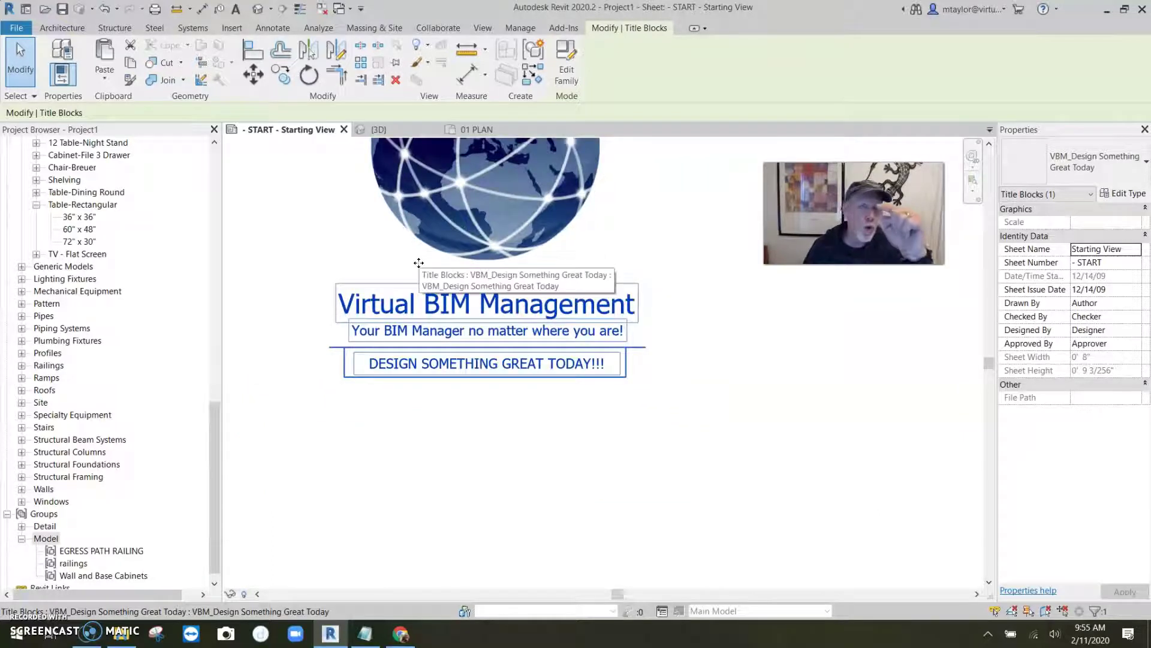
scroll(396, 281, down, 1)
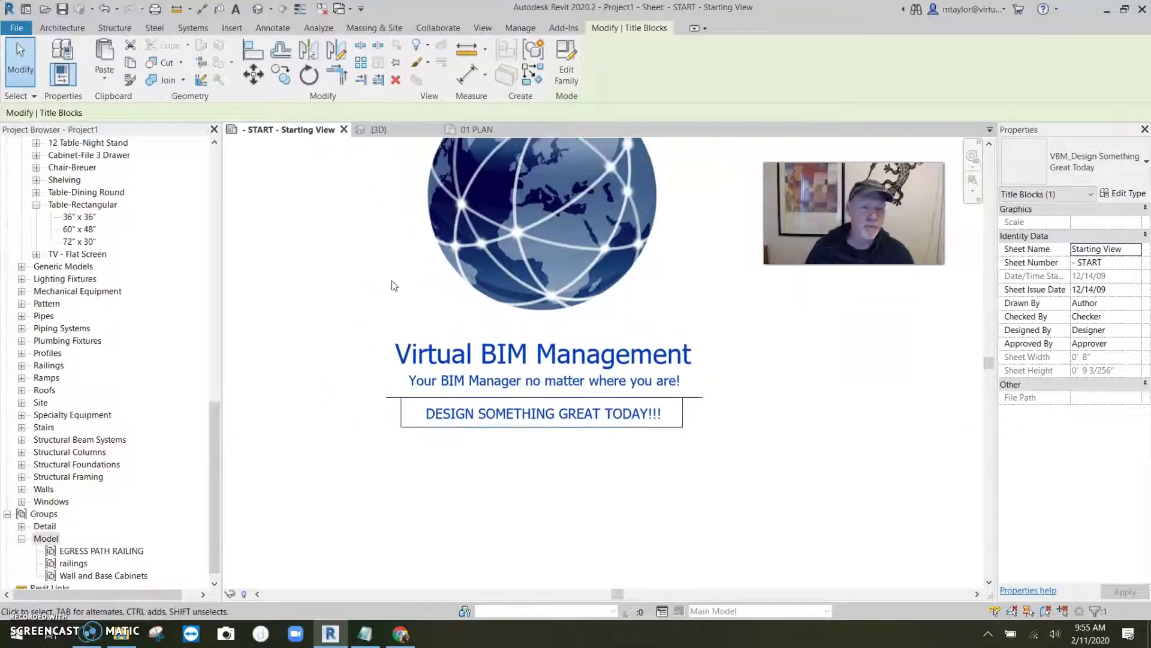
scroll(378, 318, up, 3)
Open the 3D view and inspect the house exterior around the front entrance.
click(372, 129)
middle_drag(571, 343, 544, 422)
scroll(544, 422, down, 4)
scroll(612, 357, up, 2)
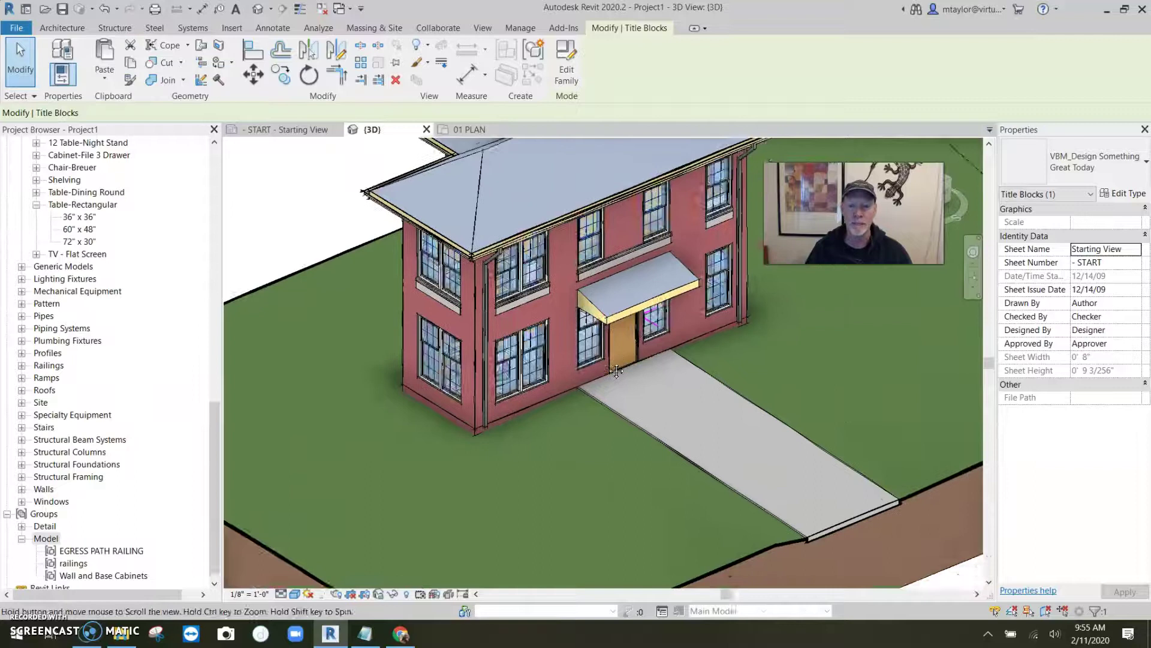
scroll(613, 356, down, 3)
mouse_move(613, 359)
shift+middle_down()
mouse_move(607, 375)
mouse_move(597, 370)
shift+middle_up()
scroll(587, 369, down, 2)
scroll(574, 365, up, 4)
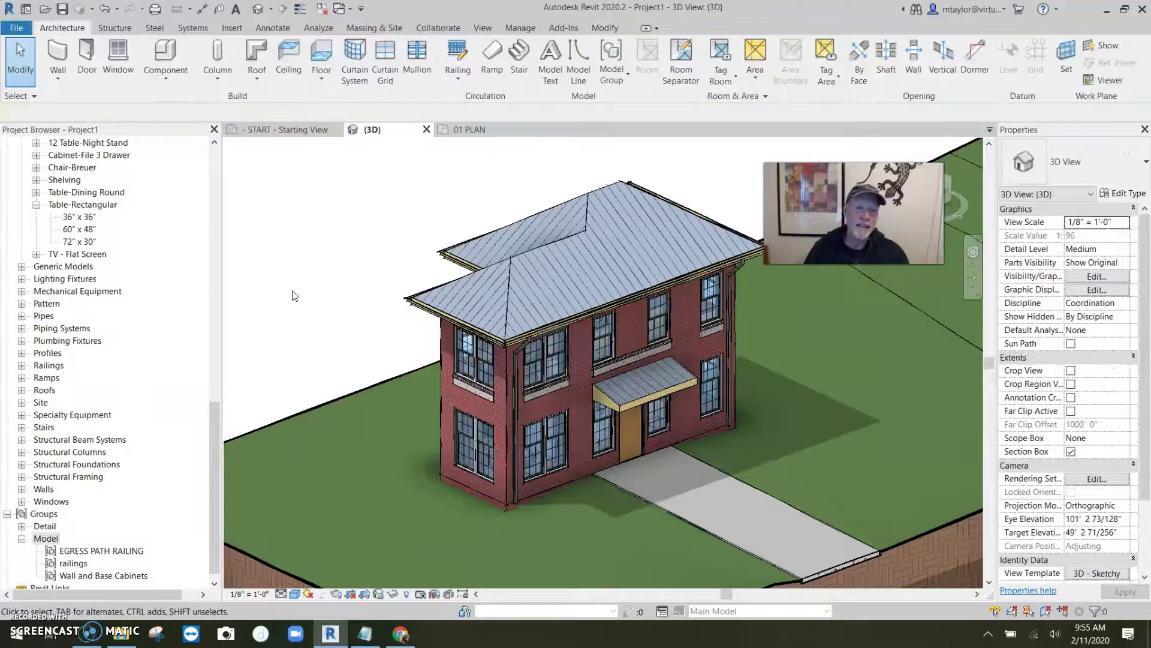
Open the 01 PLAN floor plan and examine the conference room and its furniture layout.
click(470, 130)
scroll(628, 463, down, 2)
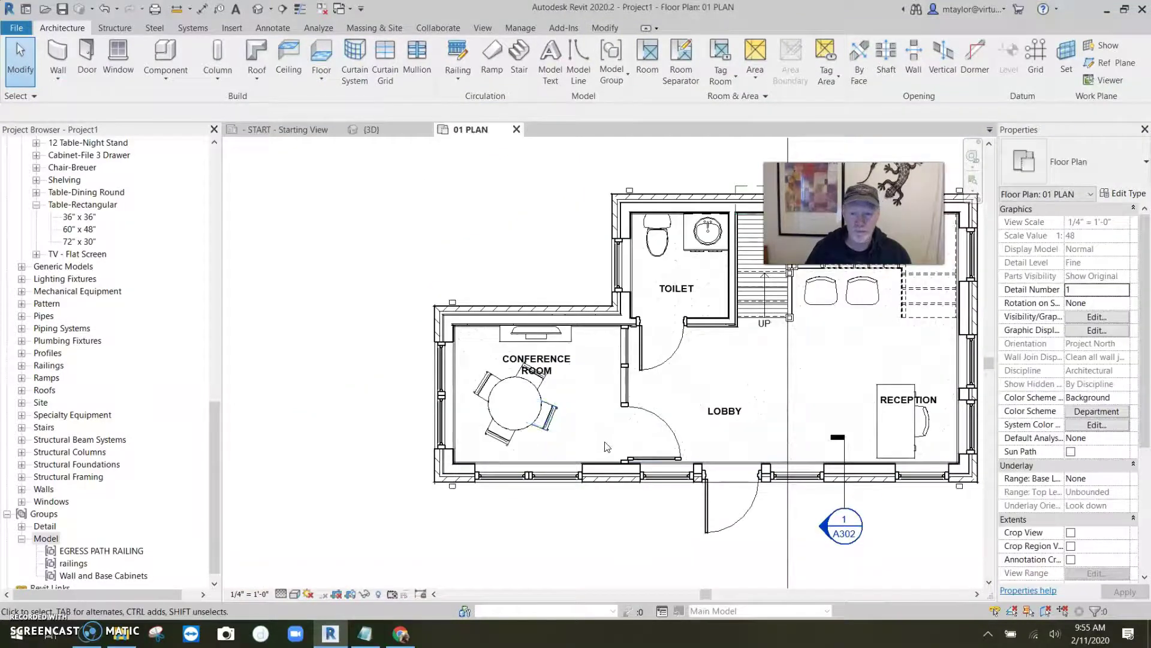
middle_drag(629, 463, 511, 454)
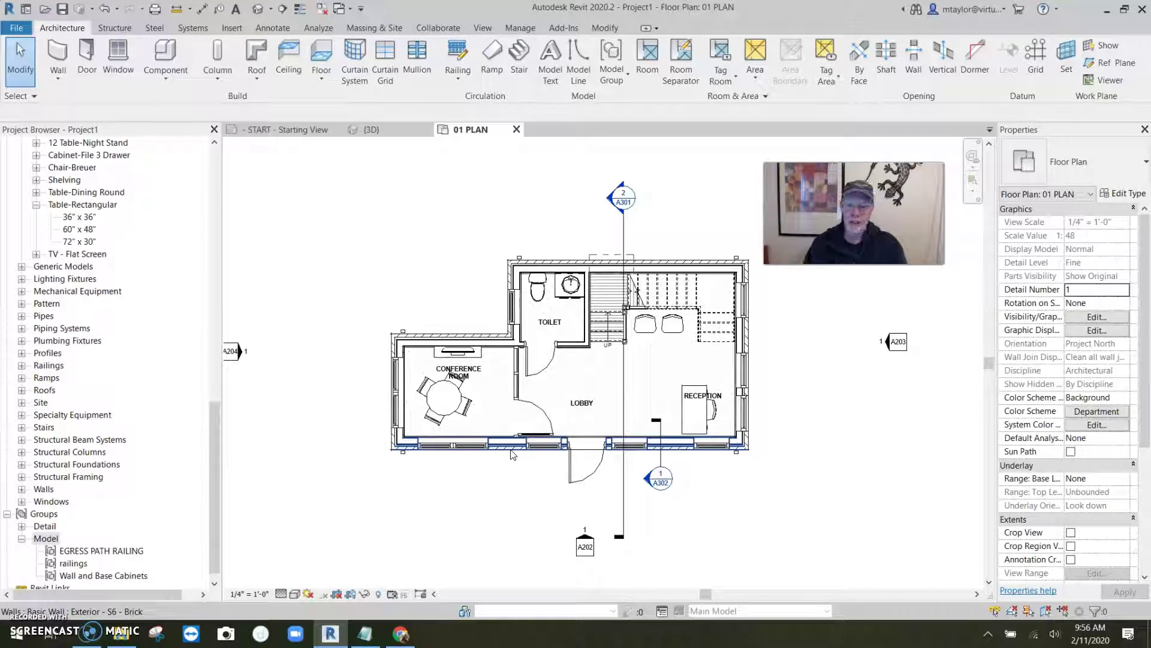
scroll(558, 384, up, 1)
scroll(562, 376, up, 3)
middle_drag(562, 376, 570, 386)
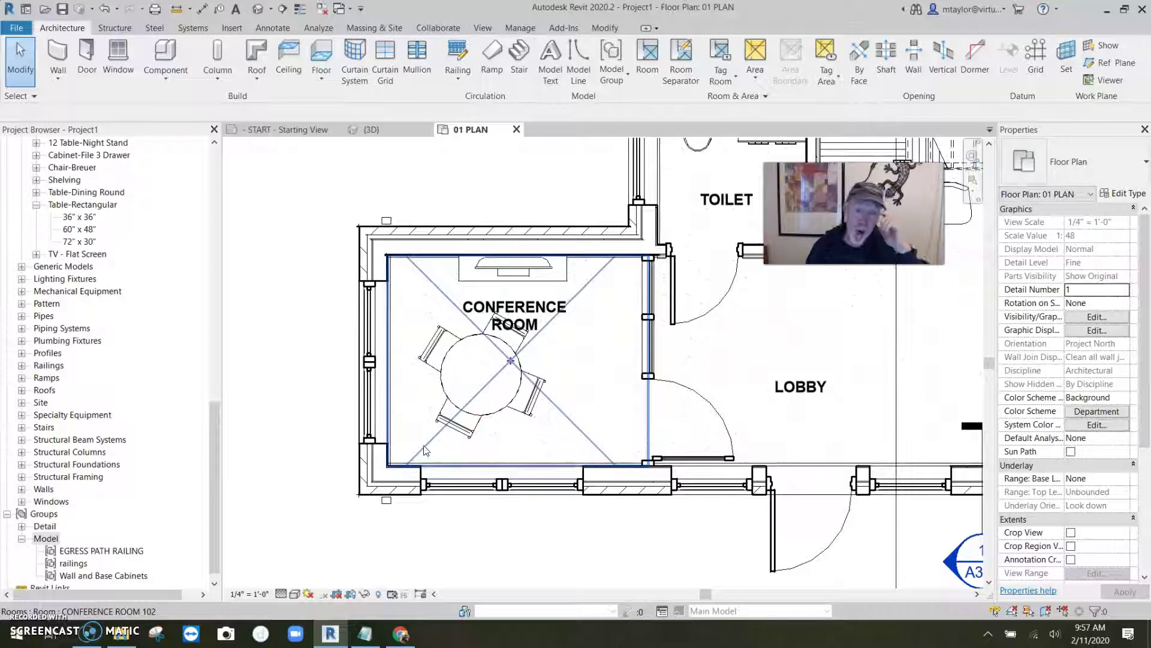
scroll(427, 454, down, 3)
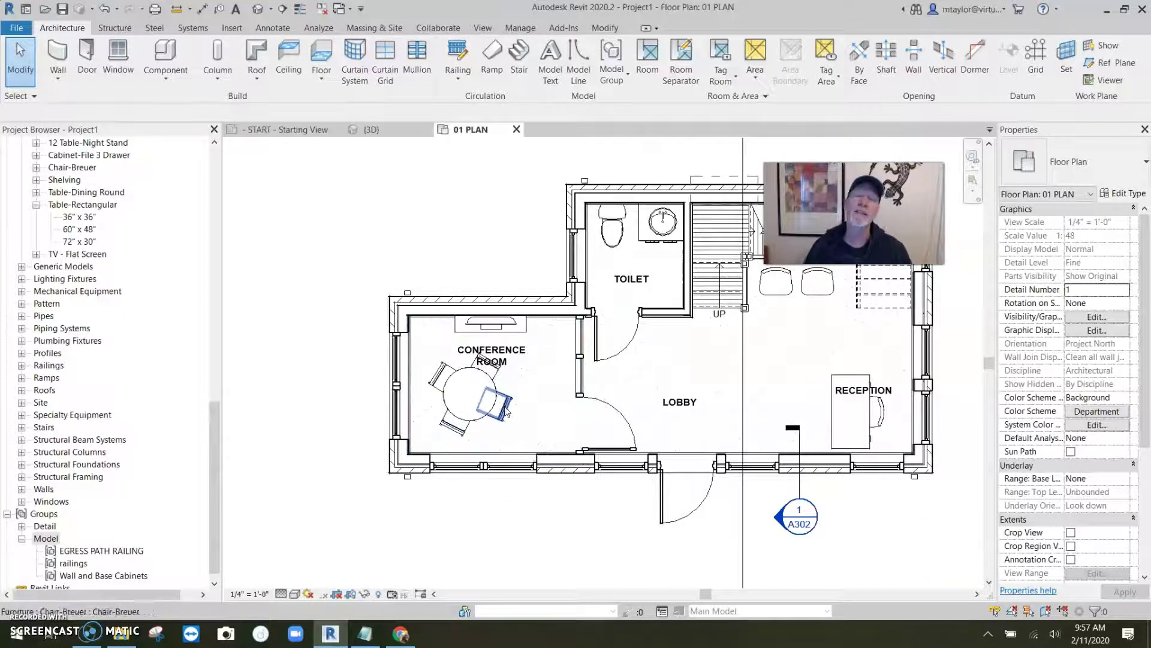
middle_drag(498, 404, 557, 384)
scroll(558, 383, up, 3)
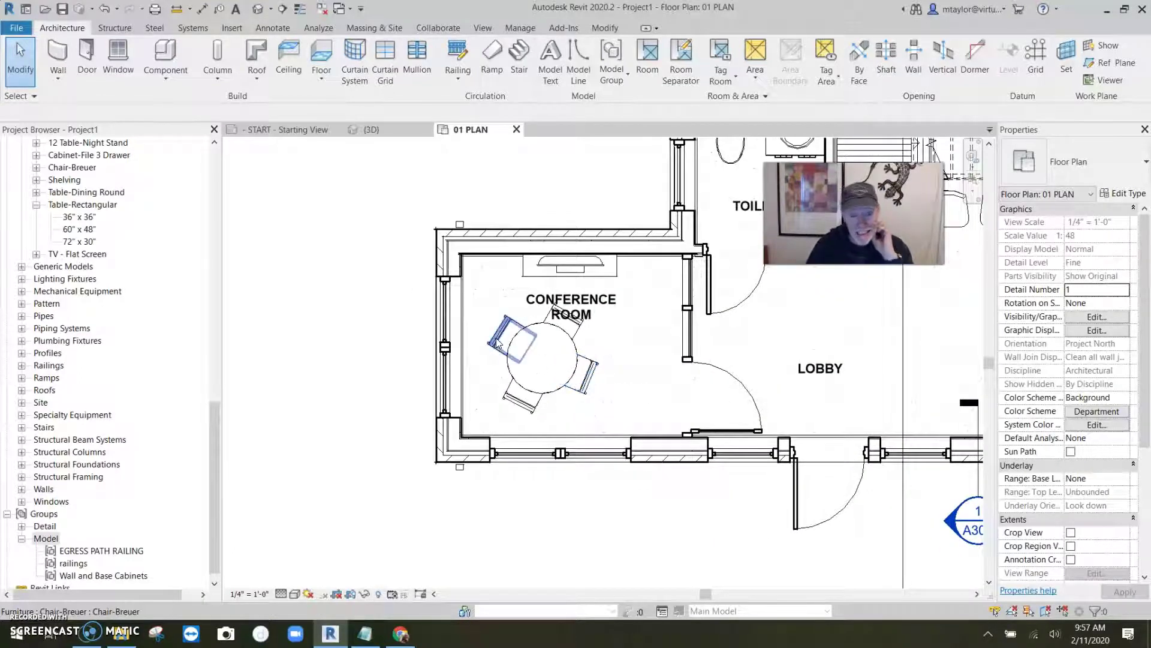
Copy the conference room's flat-screen TV to the open area outside the room's left exterior wall.
click(546, 271)
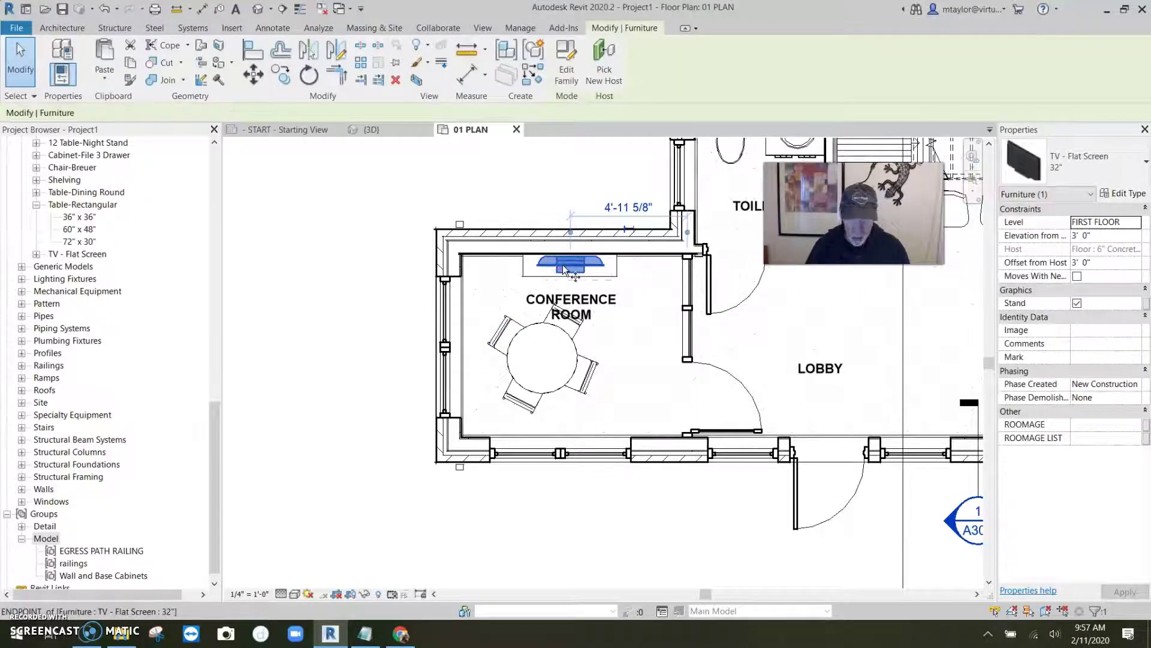
key(c)
key(c)
click(563, 264)
click(316, 286)
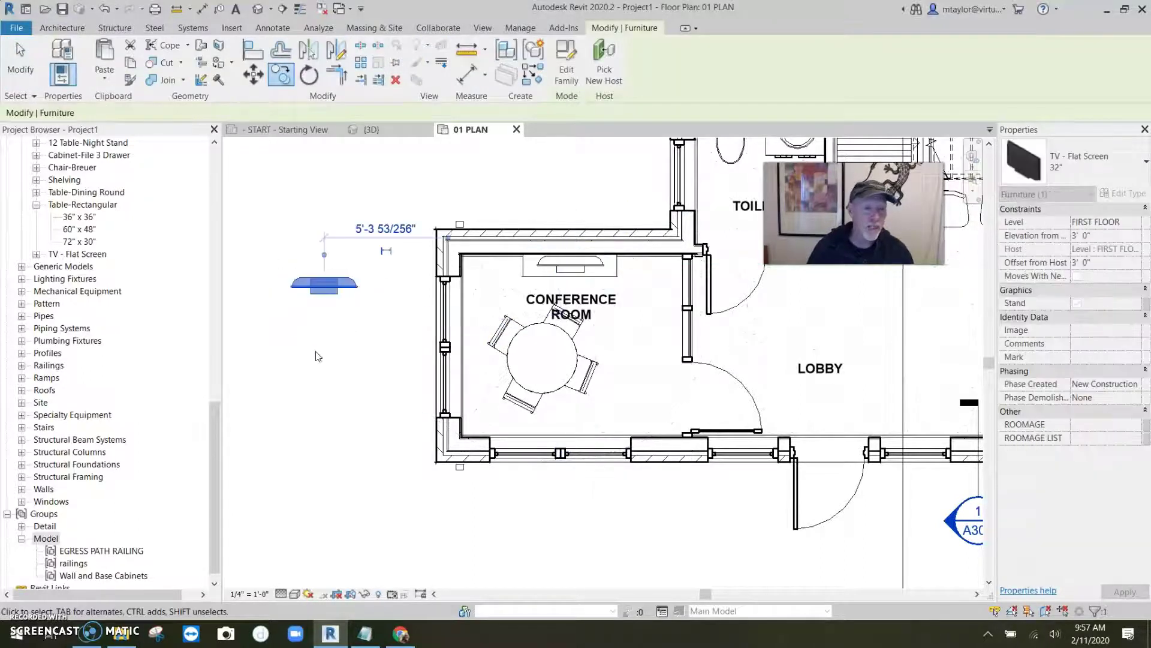
middle_drag(317, 356, 411, 359)
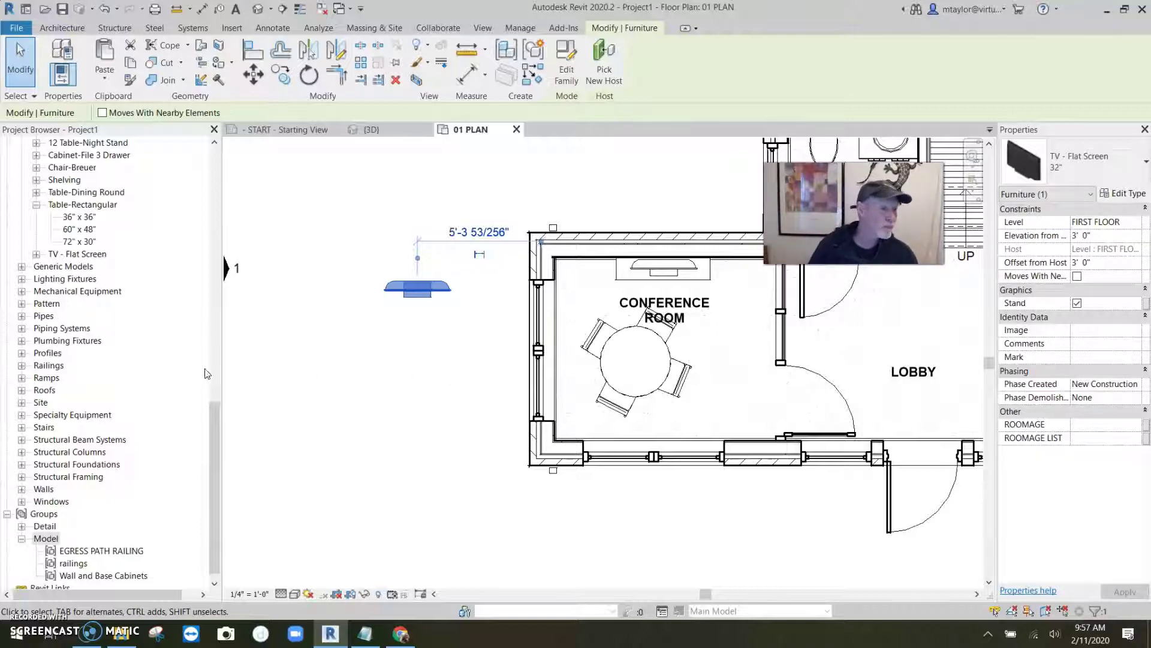
Place a 60" x 48" Table-Rectangular, rotated so its long side is vertical, just below the copied TV outside the building.
scroll(99, 252, up, 3)
key(Escape)
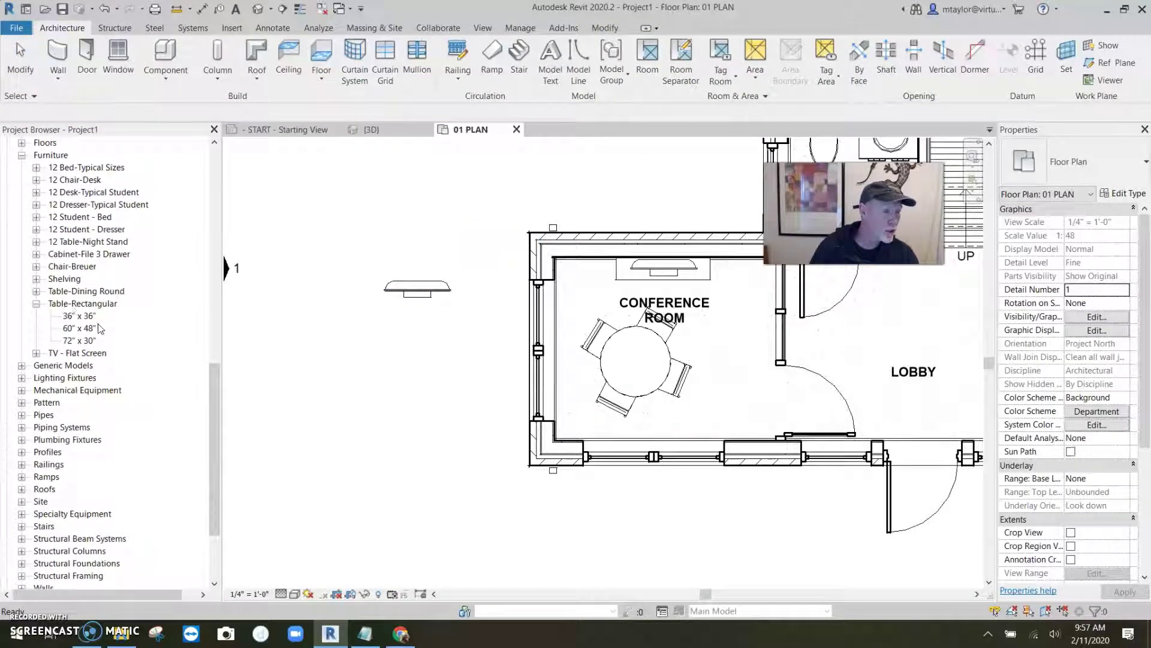
drag(96, 333, 350, 390)
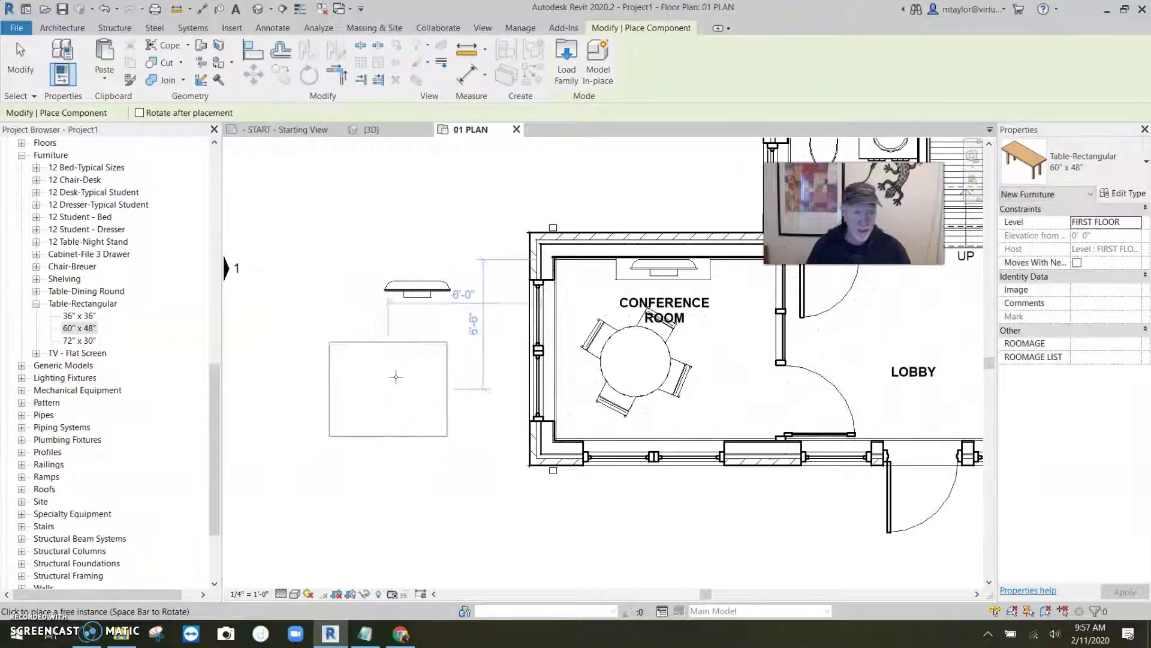
key(space)
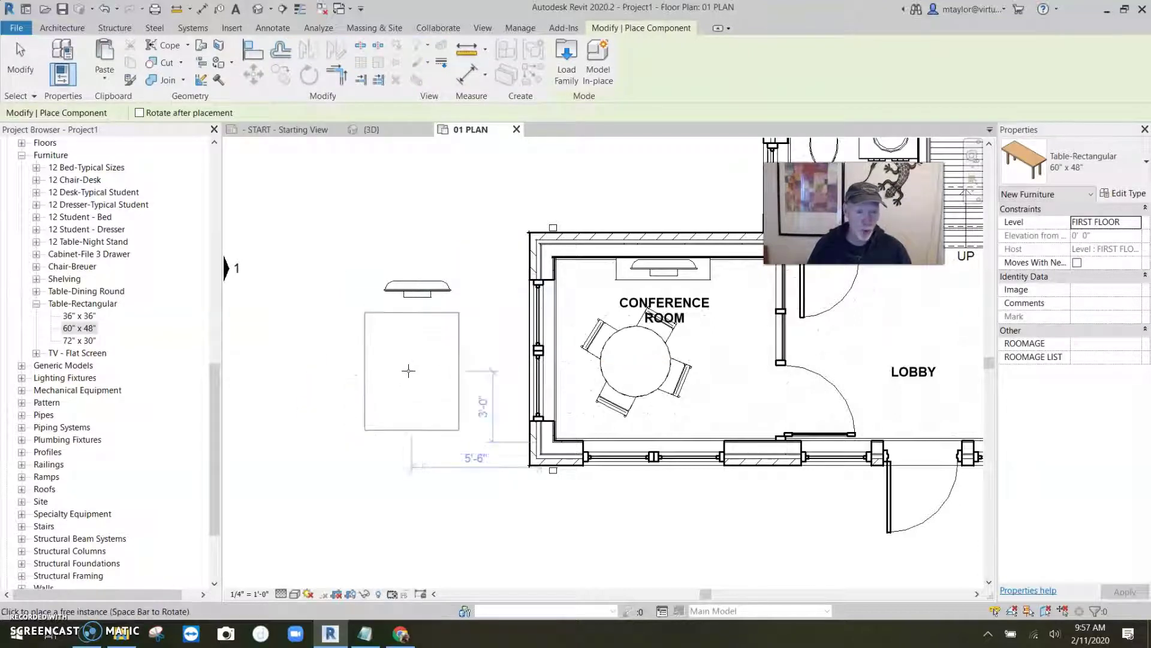
click(410, 370)
scroll(451, 353, up, 3)
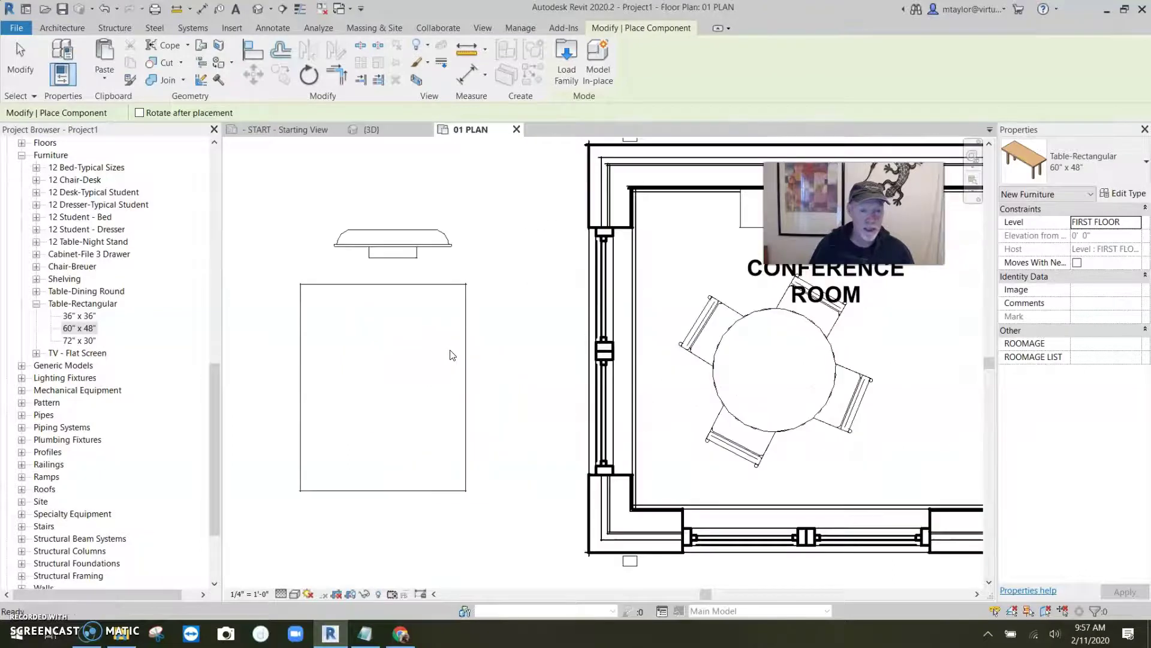
key(Escape)
Move the copied TV down onto the upper end of the rectangular table.
drag(405, 253, 411, 309)
key(Escape)
scroll(478, 354, down, 3)
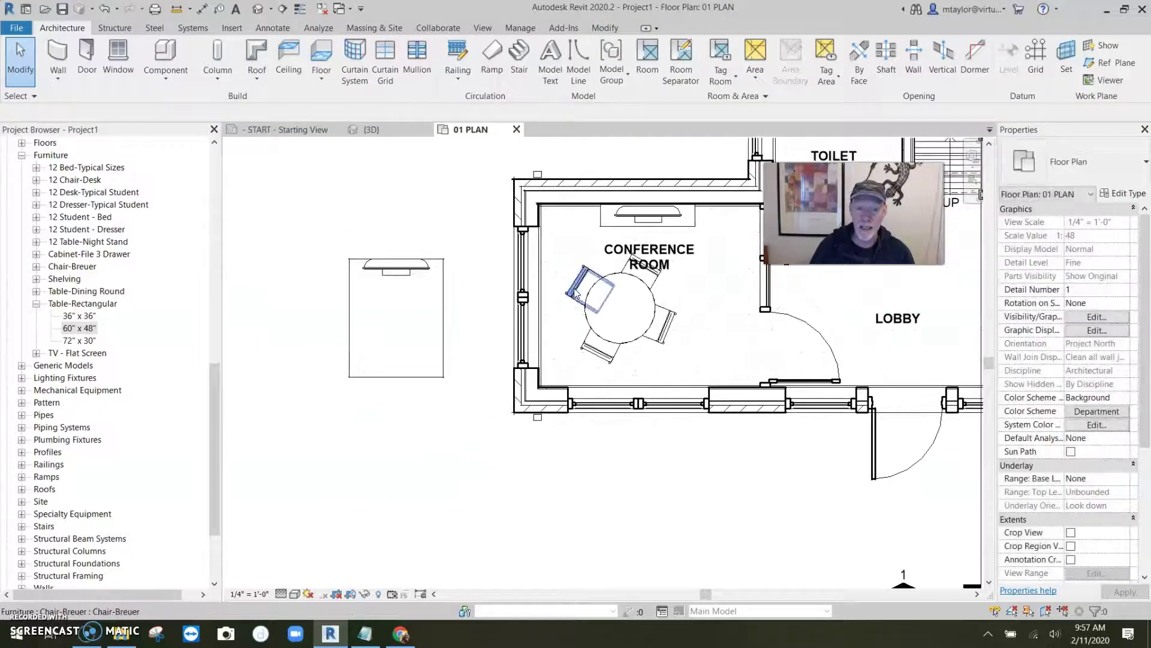
Place two Chair-Breuer chairs, matching the conference room chairs, one above the other along the rectangular table's left edge.
click(576, 293)
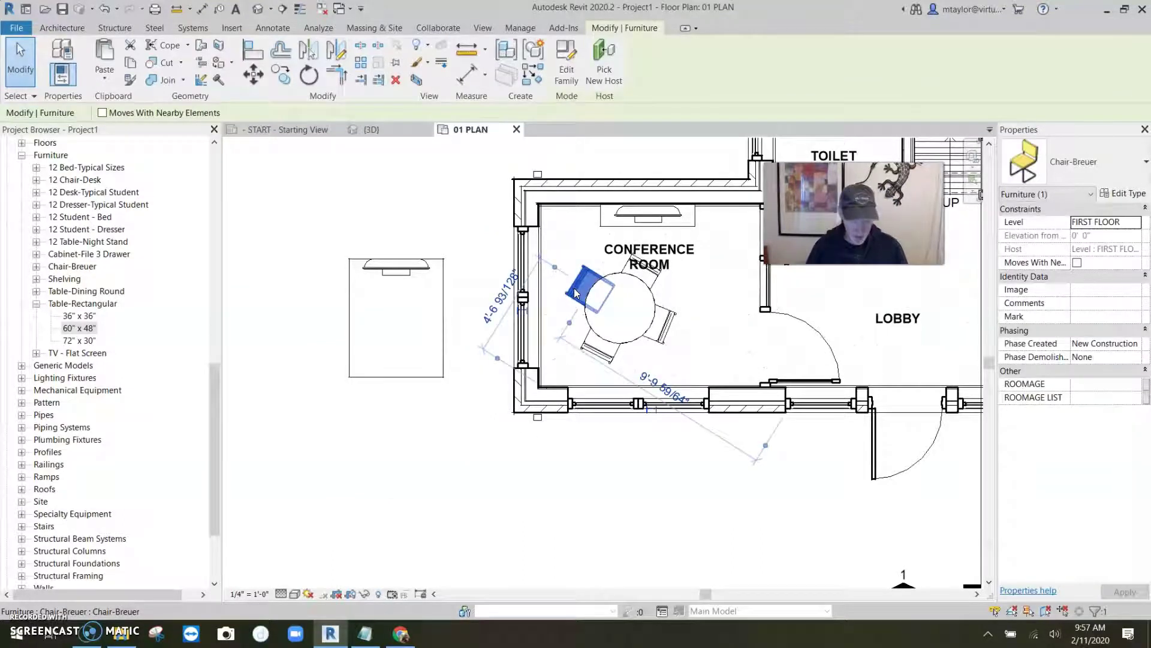
key(c)
key(s)
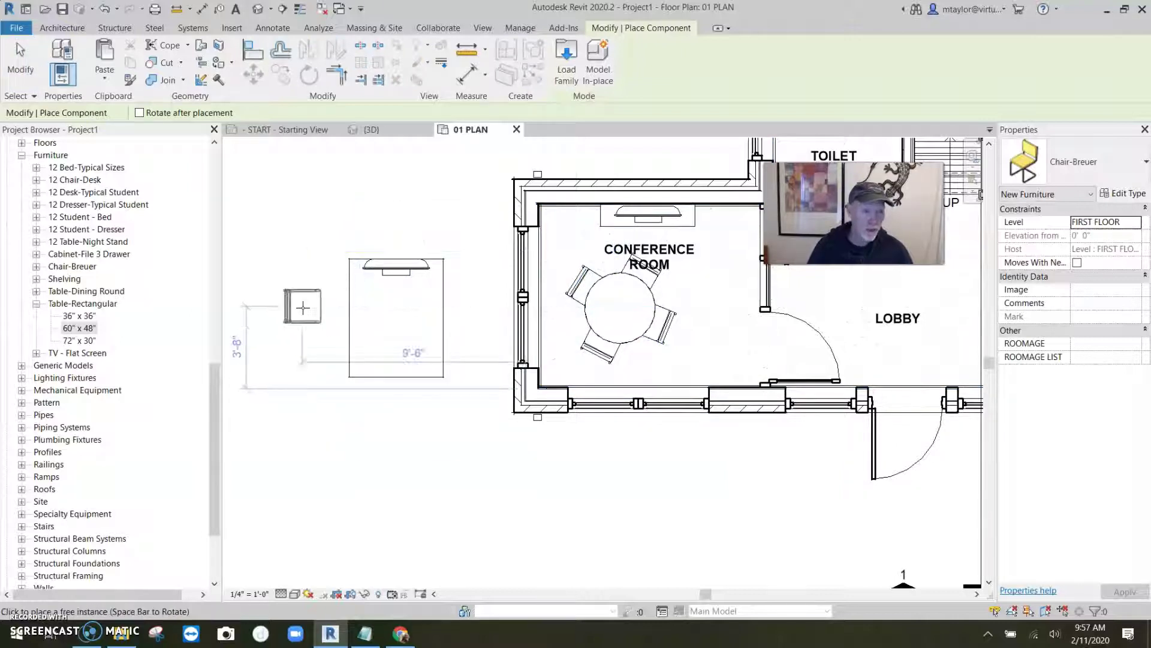
click(349, 342)
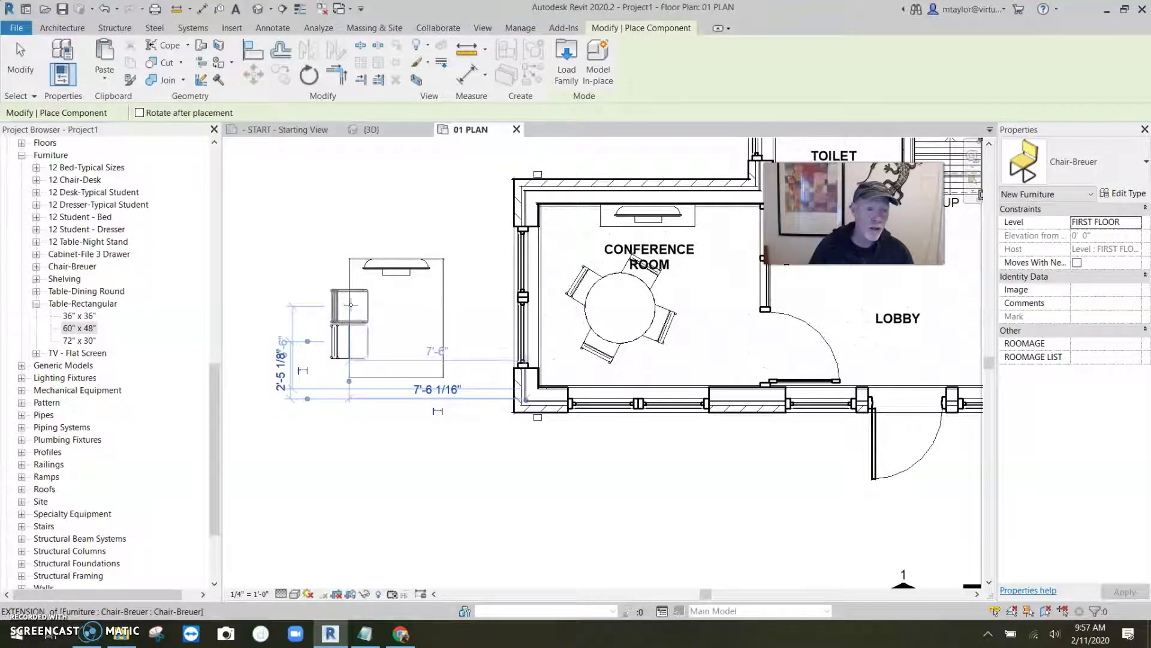
click(351, 302)
key(Escape)
key(Escape)
scroll(322, 351, up, 2)
middle_drag(310, 357, 332, 412)
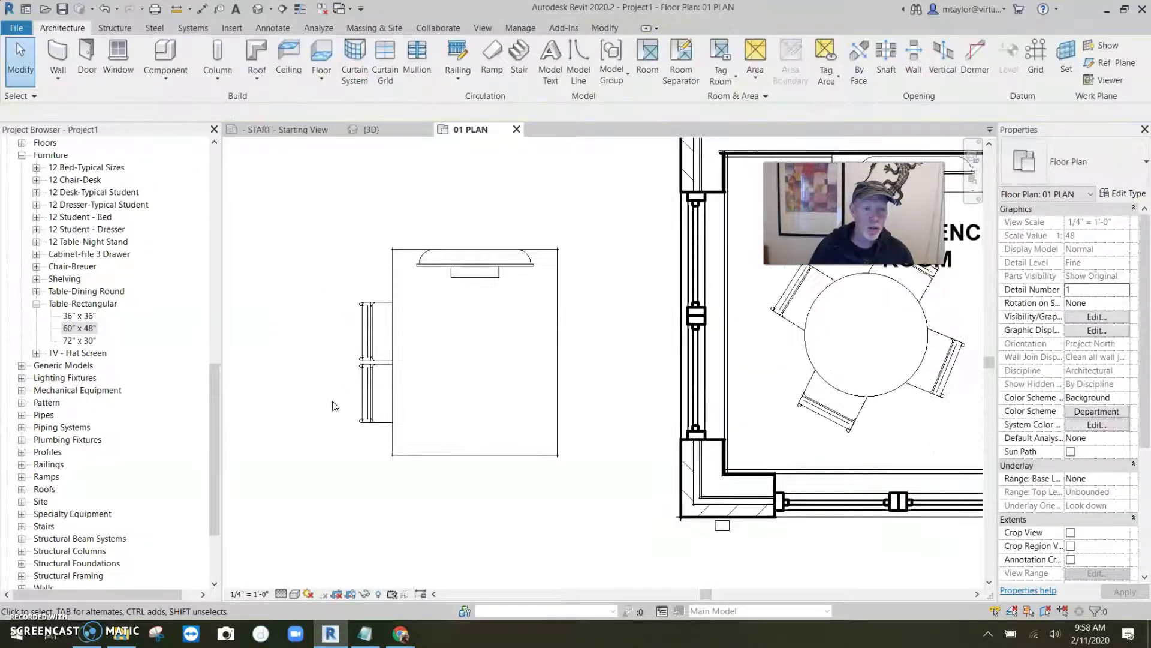
Adjust the positions of the two chairs along the table's left edge to leave a gap between them.
click(358, 394)
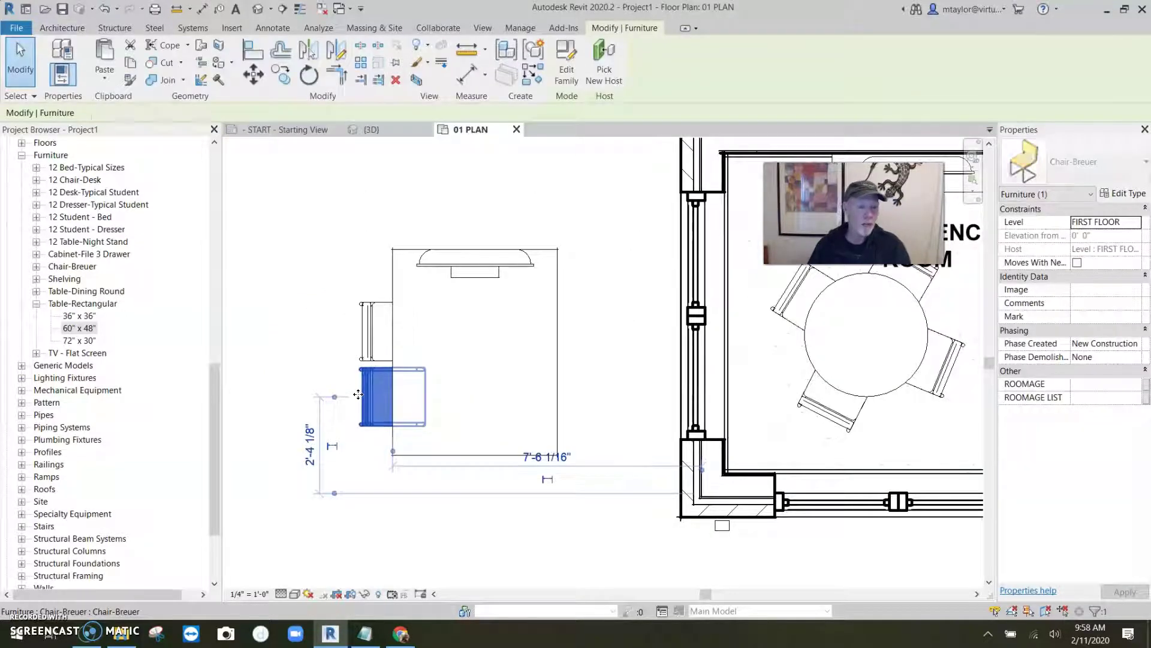
drag(358, 394, 363, 336)
click(310, 413)
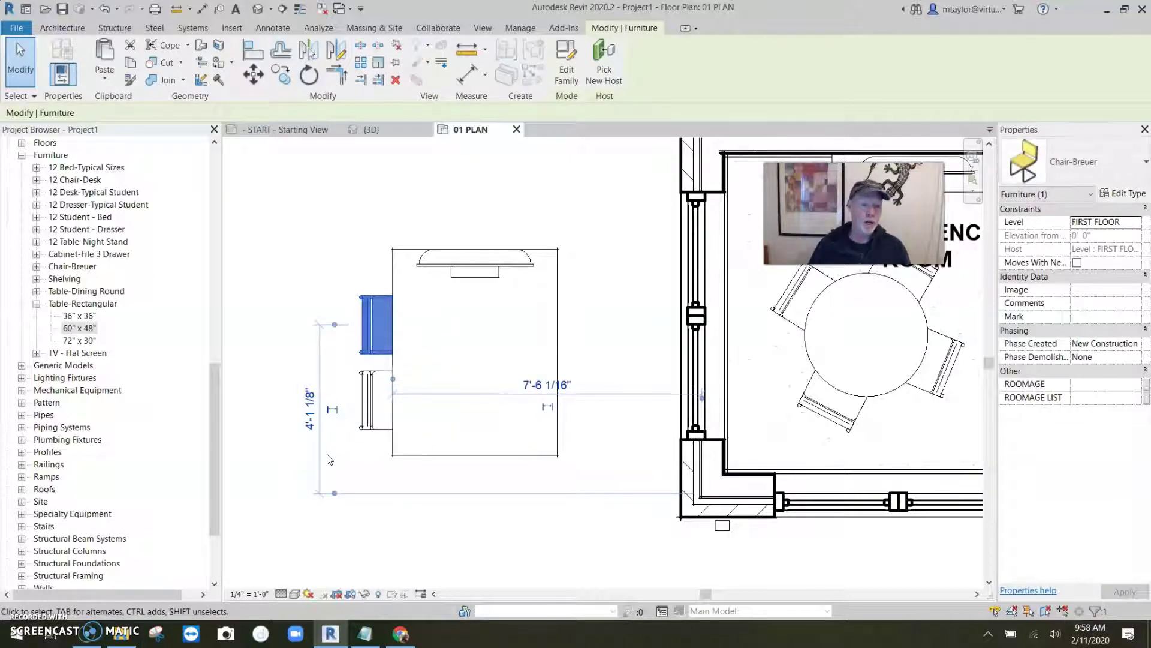
key(Escape)
key(Escape)
Mirror both chairs to the table's right side about a vertical axis drawn through the midpoint of its lower edge.
drag(375, 258, 322, 487)
click(338, 57)
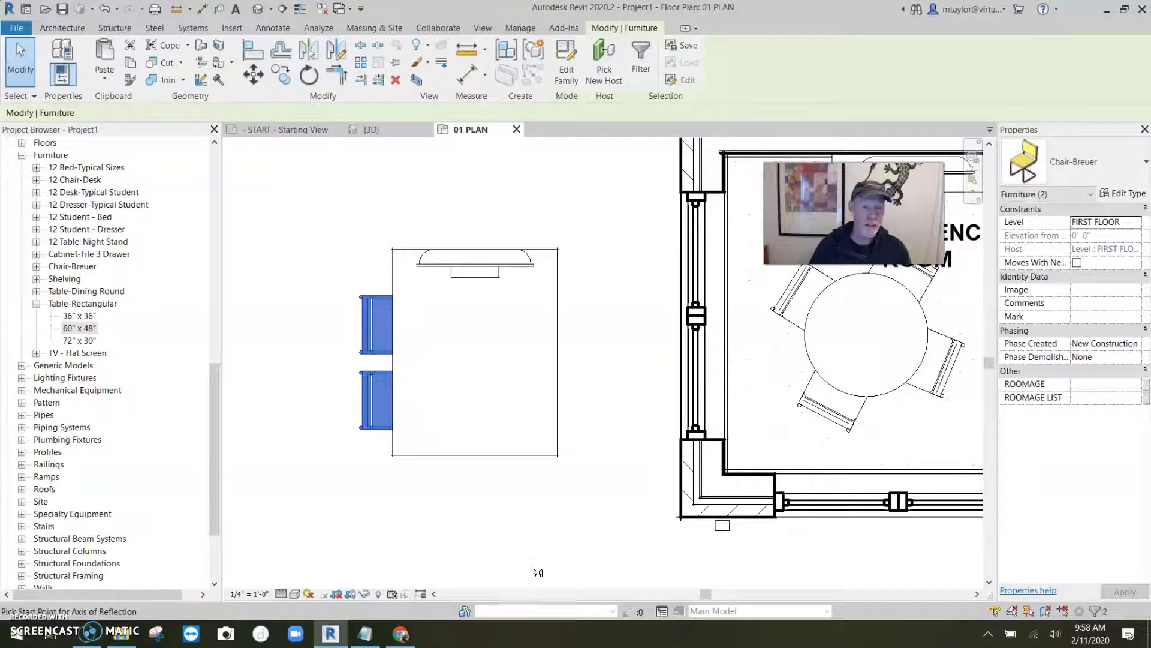
click(476, 456)
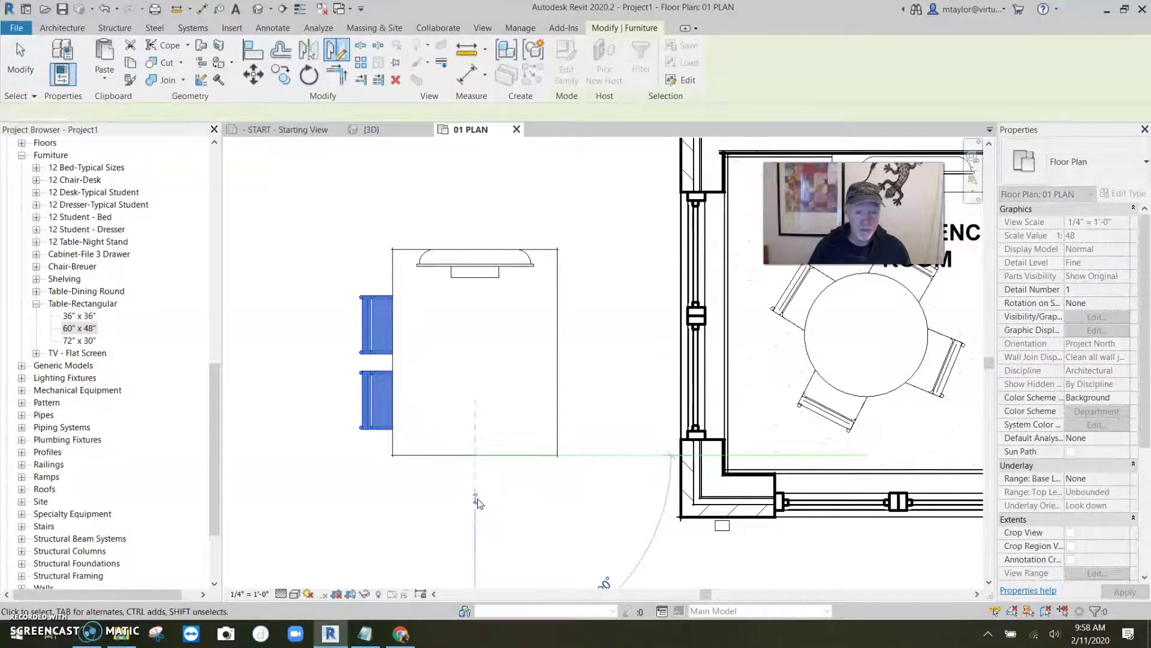
click(475, 498)
key(Escape)
Group the conference room's shelving, TV, round table and four chairs, without the room tag, as a model group named CONF ROOM LAYOUT A.
scroll(476, 501, down, 4)
middle_drag(480, 327, 492, 488)
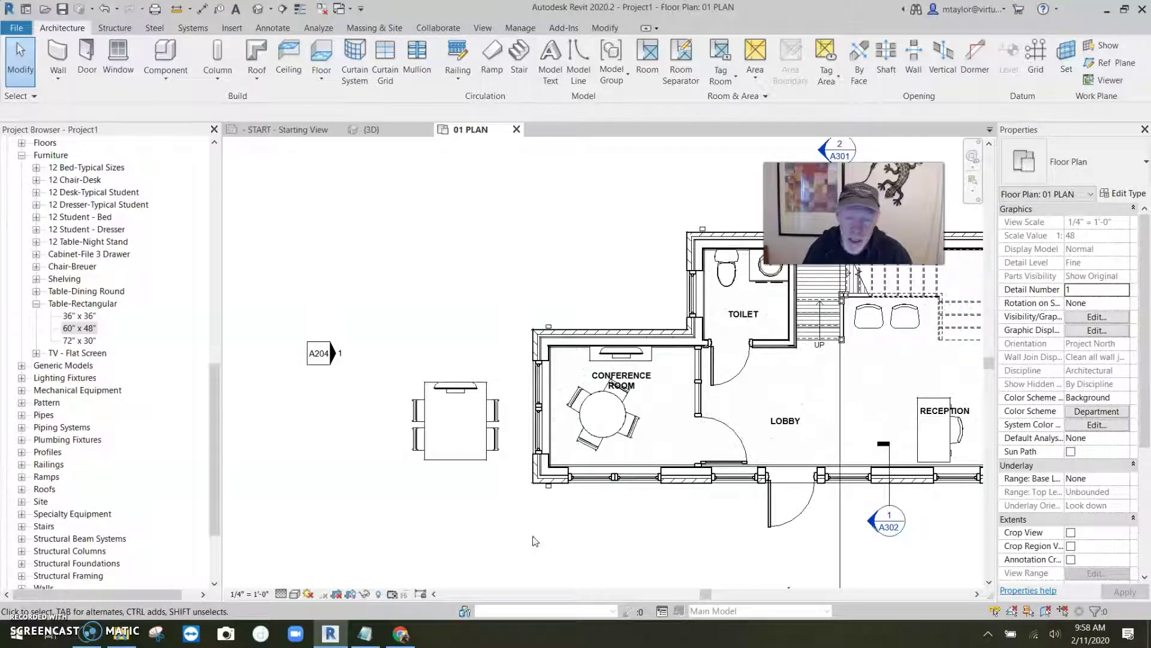
scroll(623, 421, up, 2)
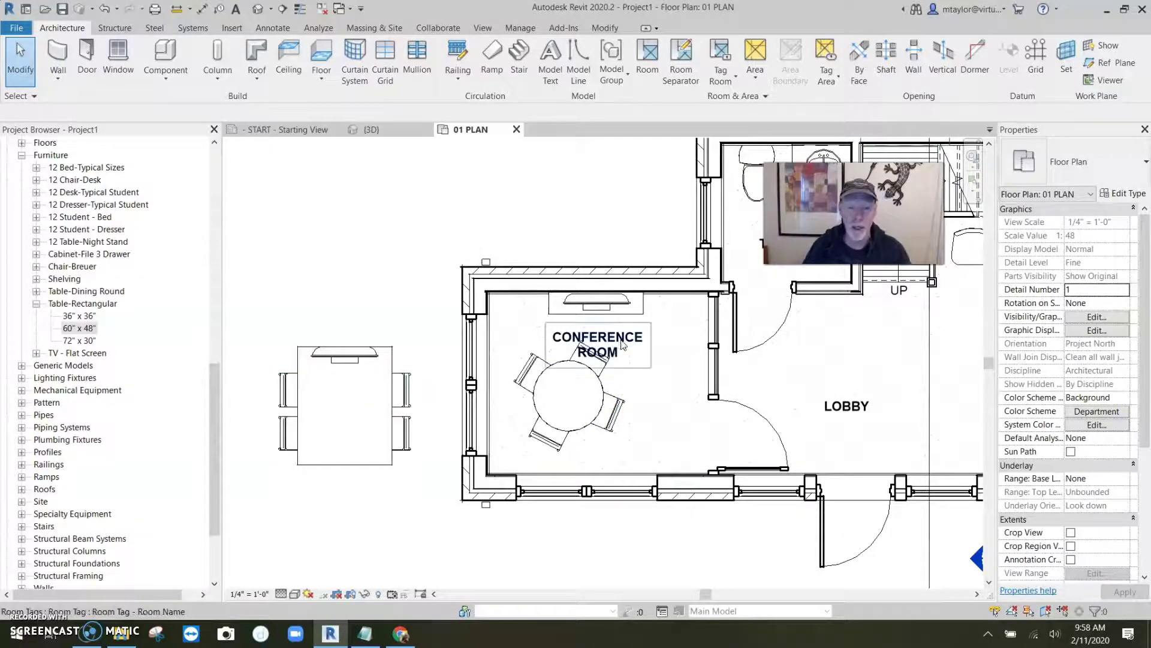
click(664, 355)
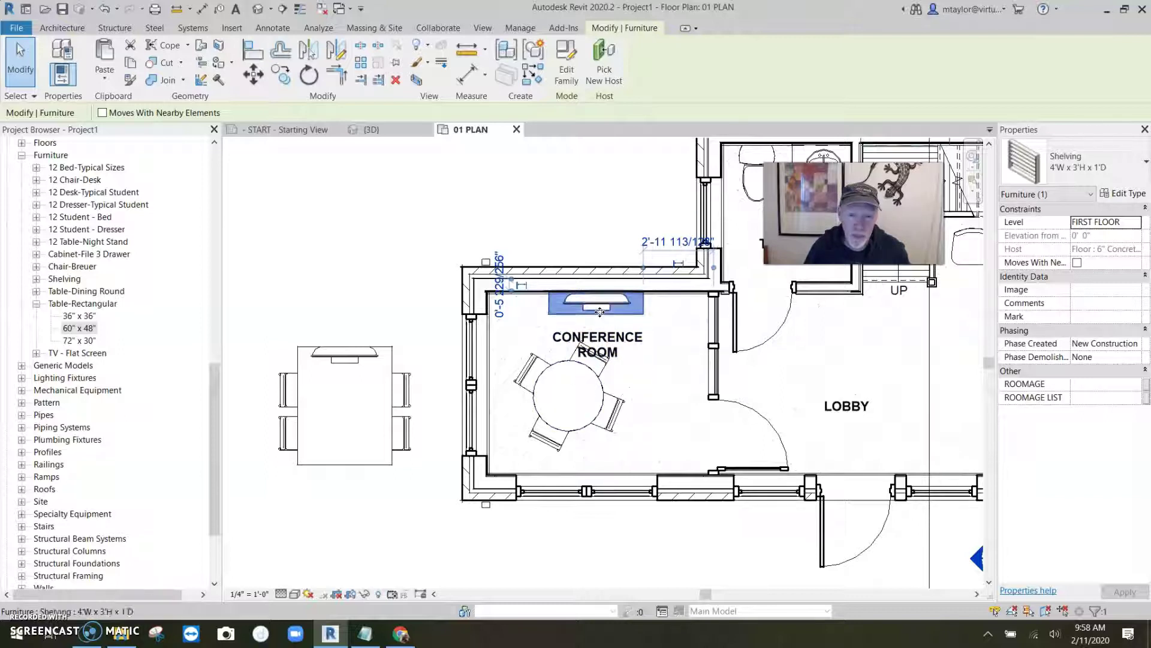
drag(599, 309, 675, 365)
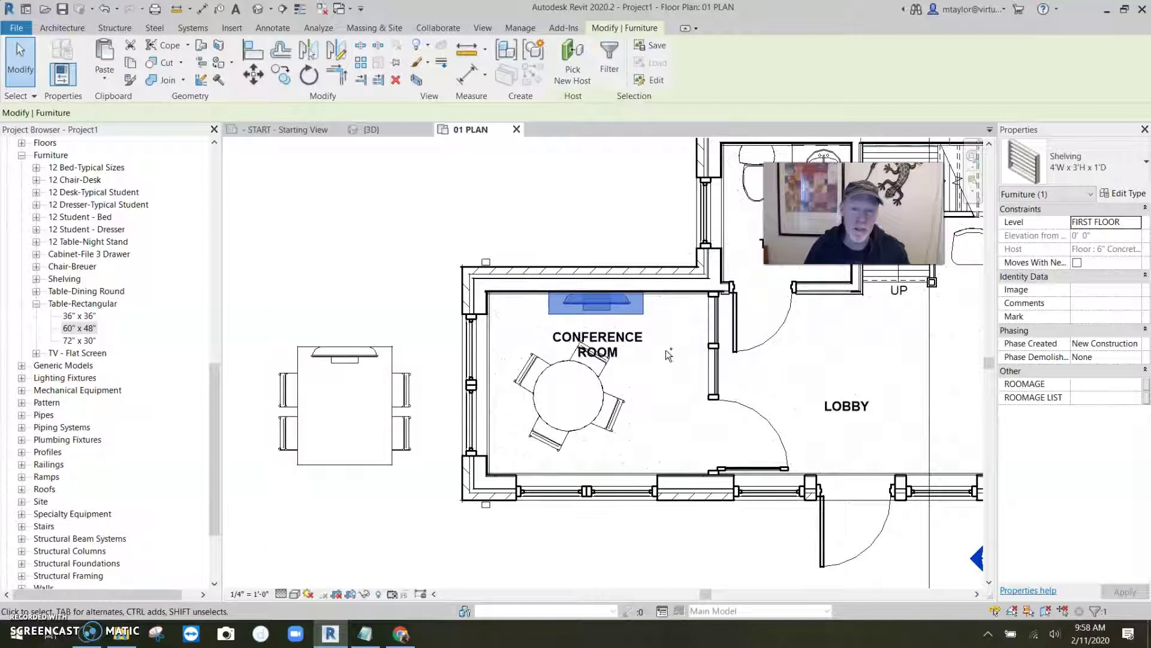
ctrl+click(570, 388)
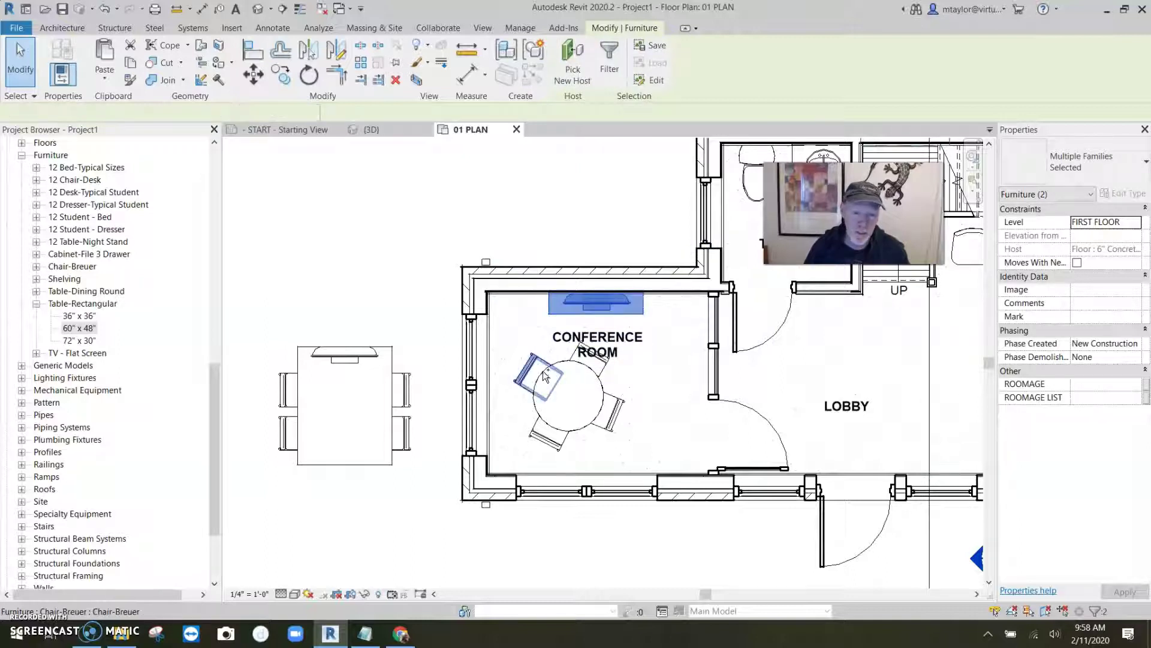
ctrl+click(570, 395)
ctrl+click(544, 442)
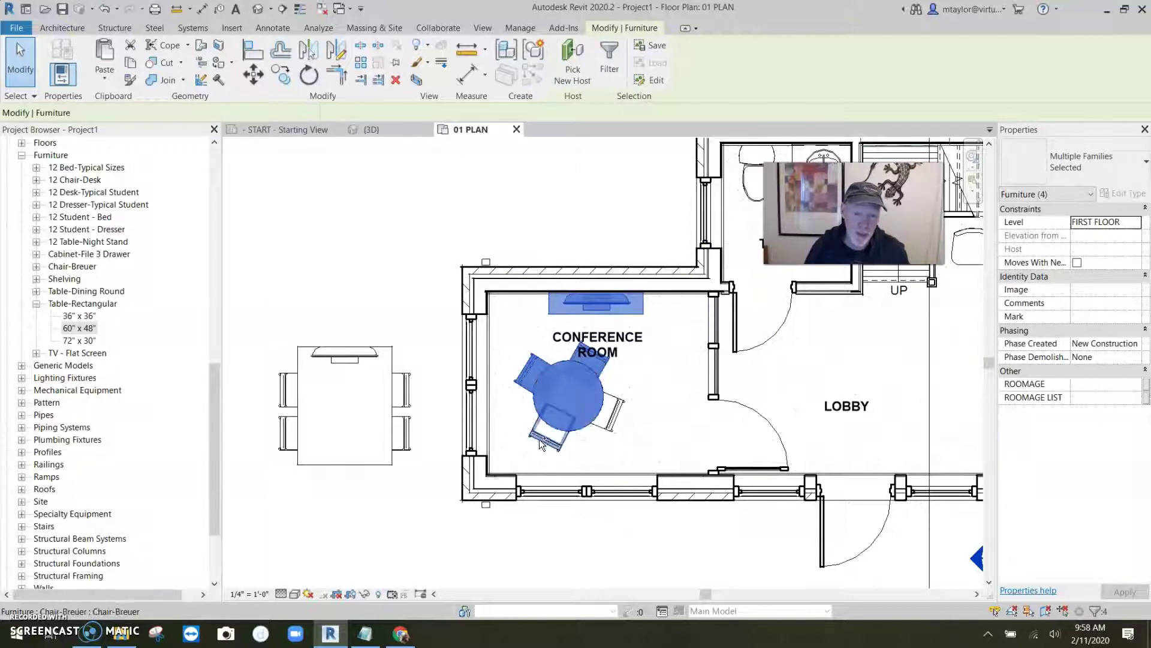
ctrl+click(613, 413)
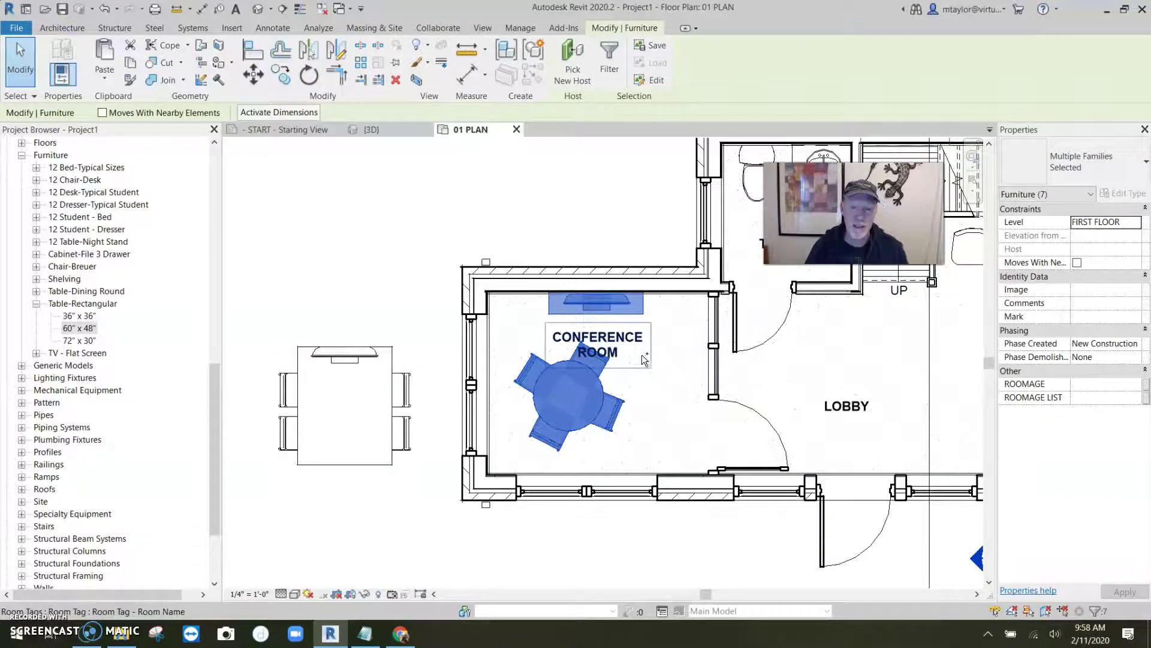
ctrl+click(640, 354)
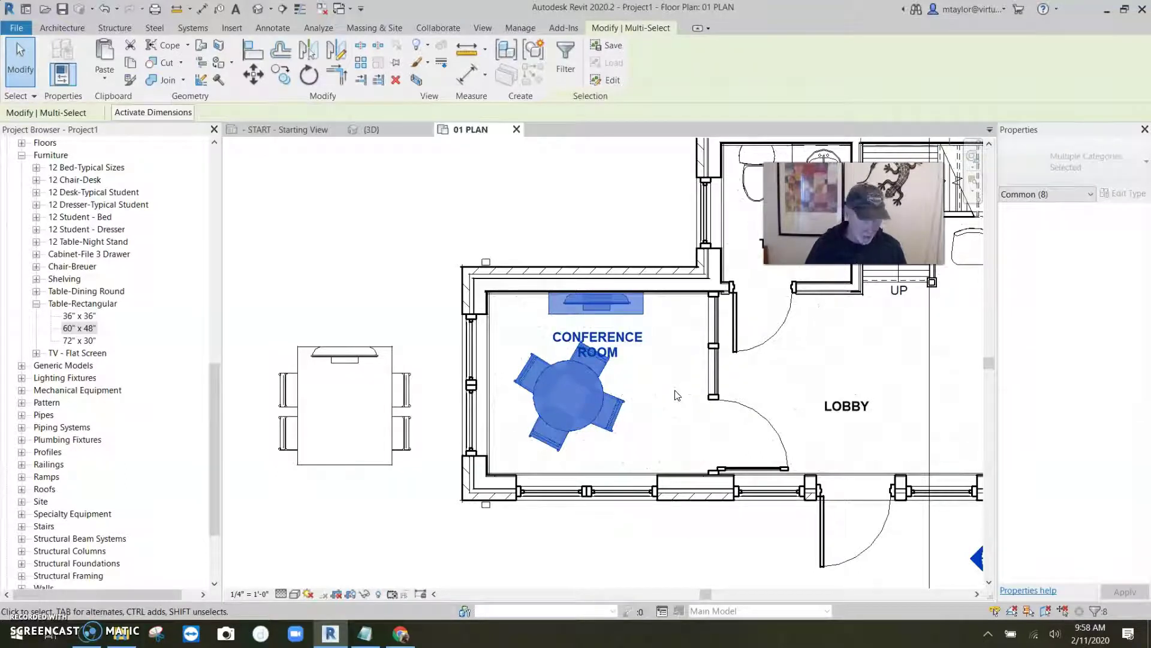
shift+click(639, 337)
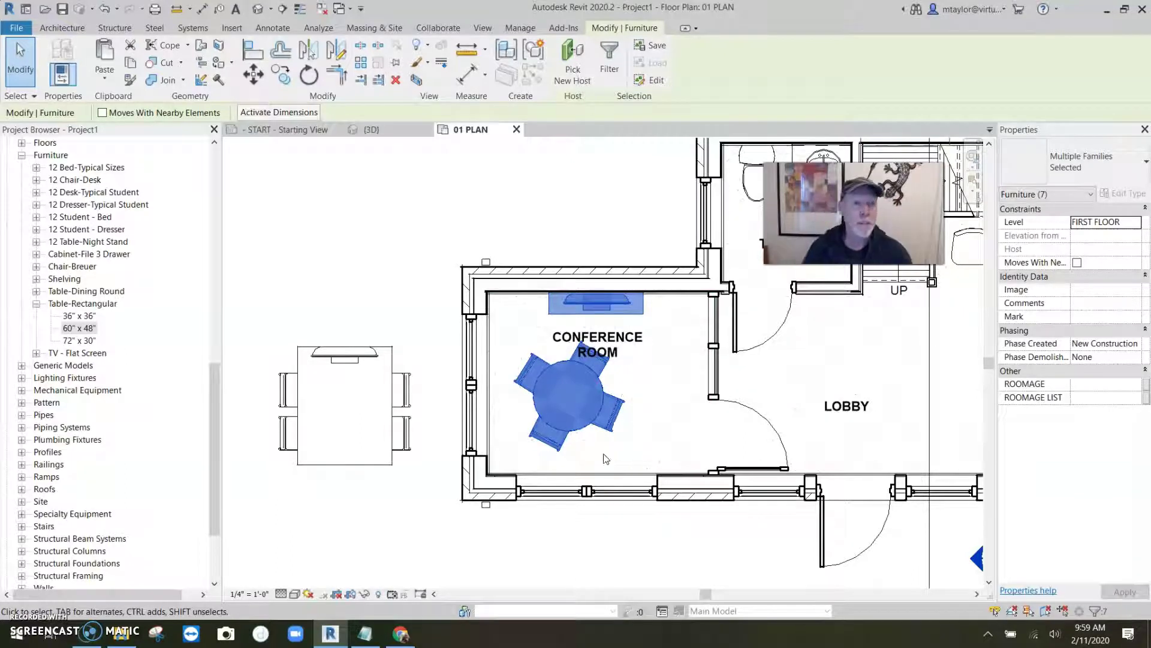
key(g)
key(p)
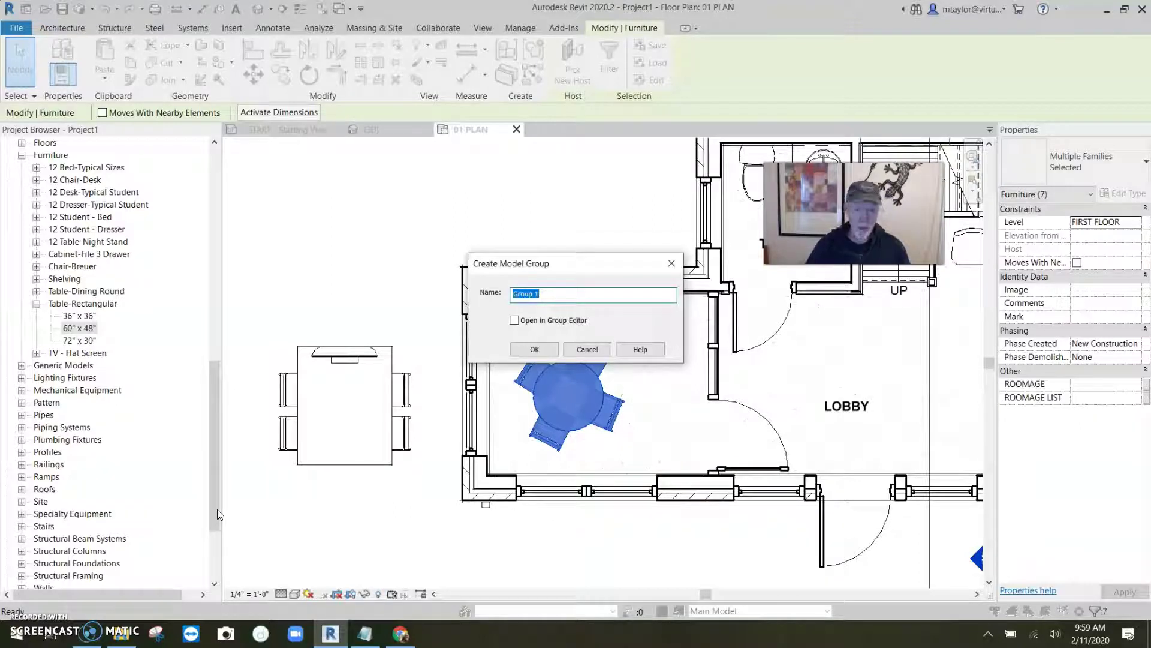
text(CONF ROOM LAYOUT A)
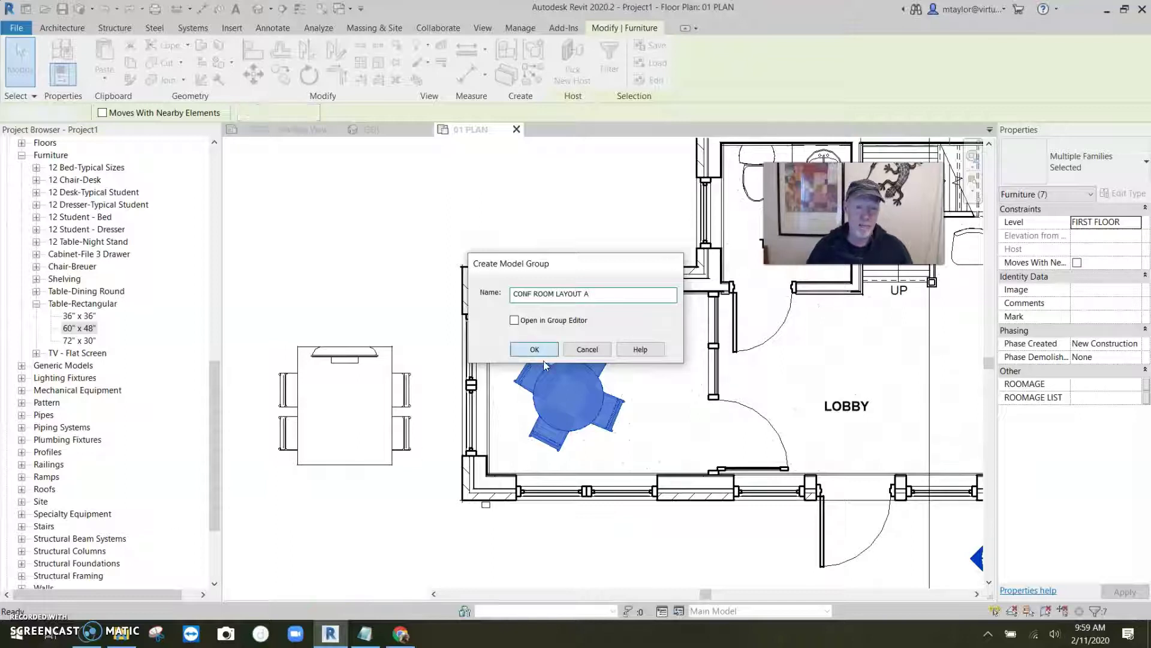
click(534, 349)
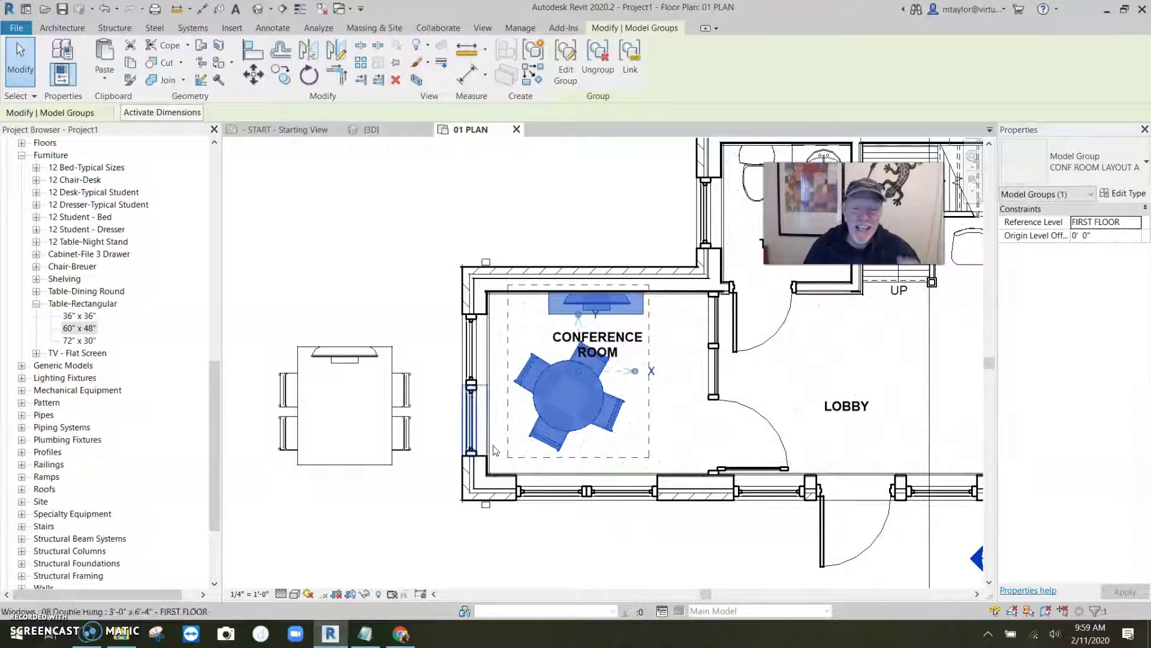
Try placing the group's origin at the end of the glazed partition beside the conference room door.
drag(578, 370, 673, 373)
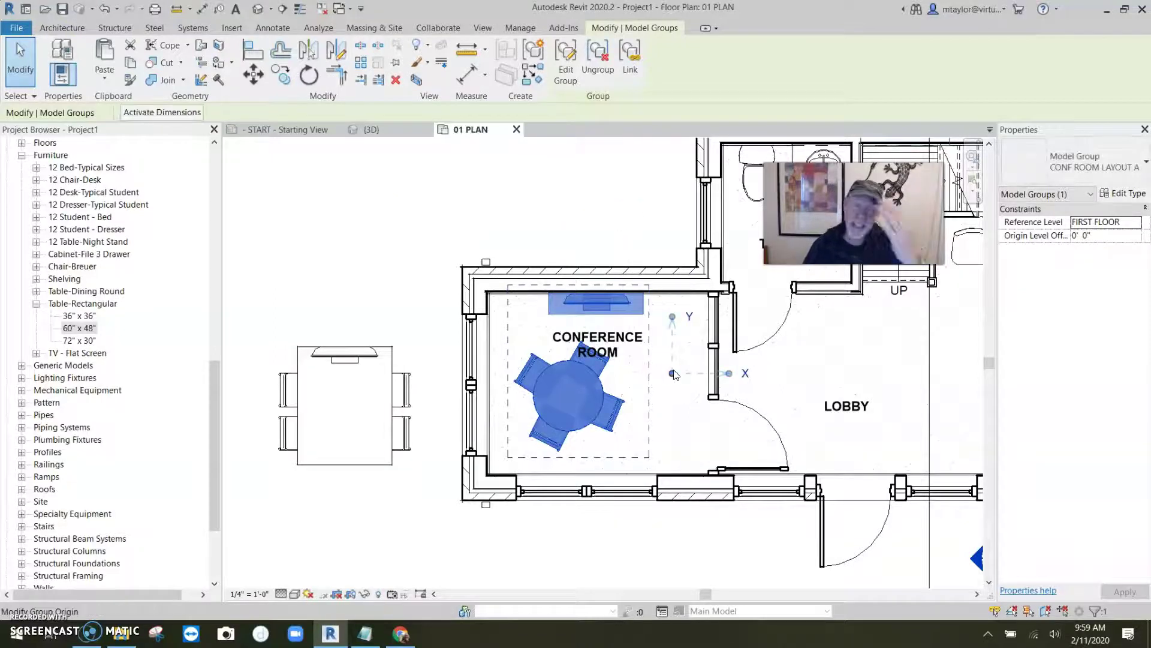
scroll(686, 393, up, 3)
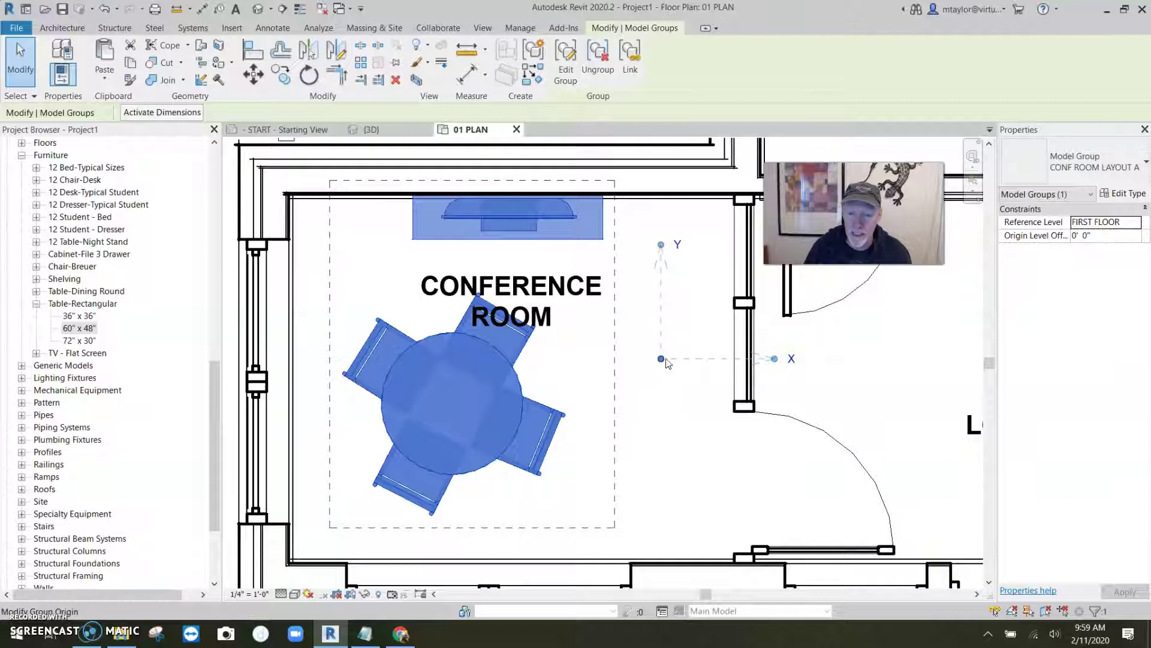
drag(686, 393, 743, 406)
scroll(689, 429, down, 3)
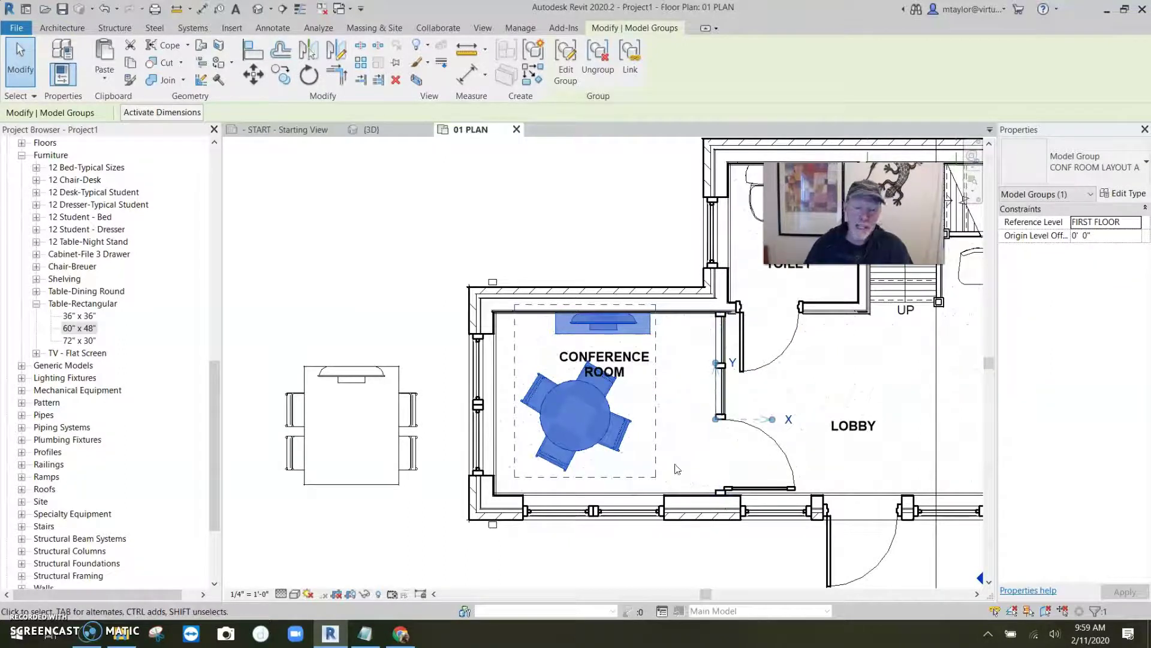
Move the group's origin to the lower-left inside wall corner of the conference room.
drag(715, 419, 512, 483)
scroll(505, 487, up, 5)
middle_drag(502, 494, 519, 441)
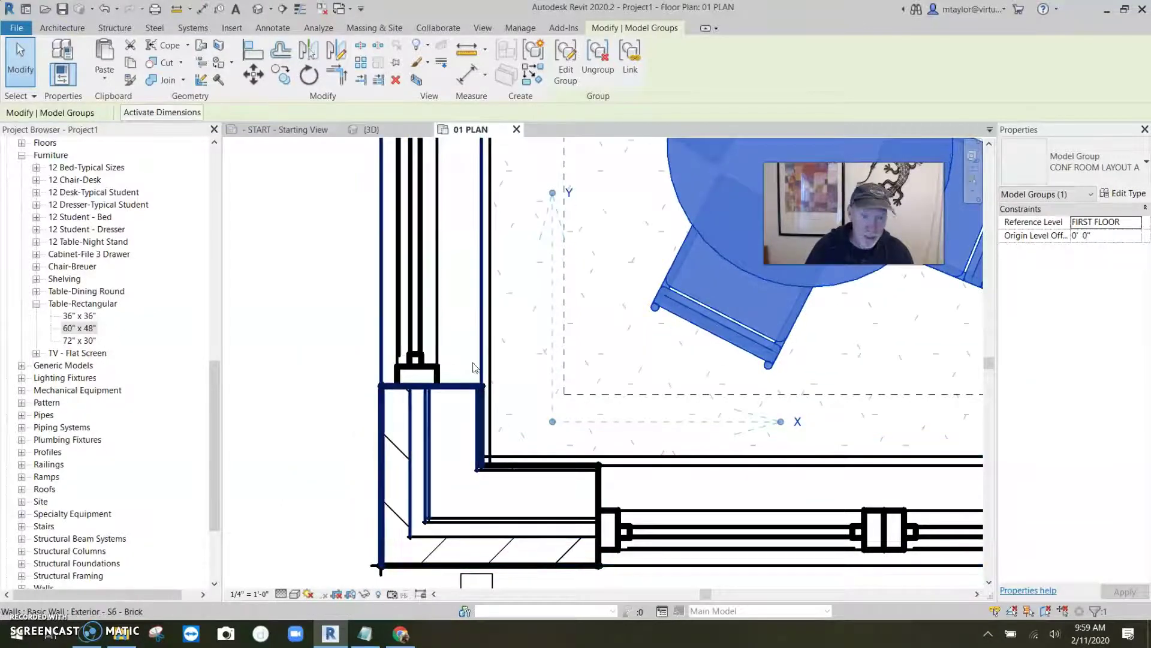
drag(553, 422, 481, 465)
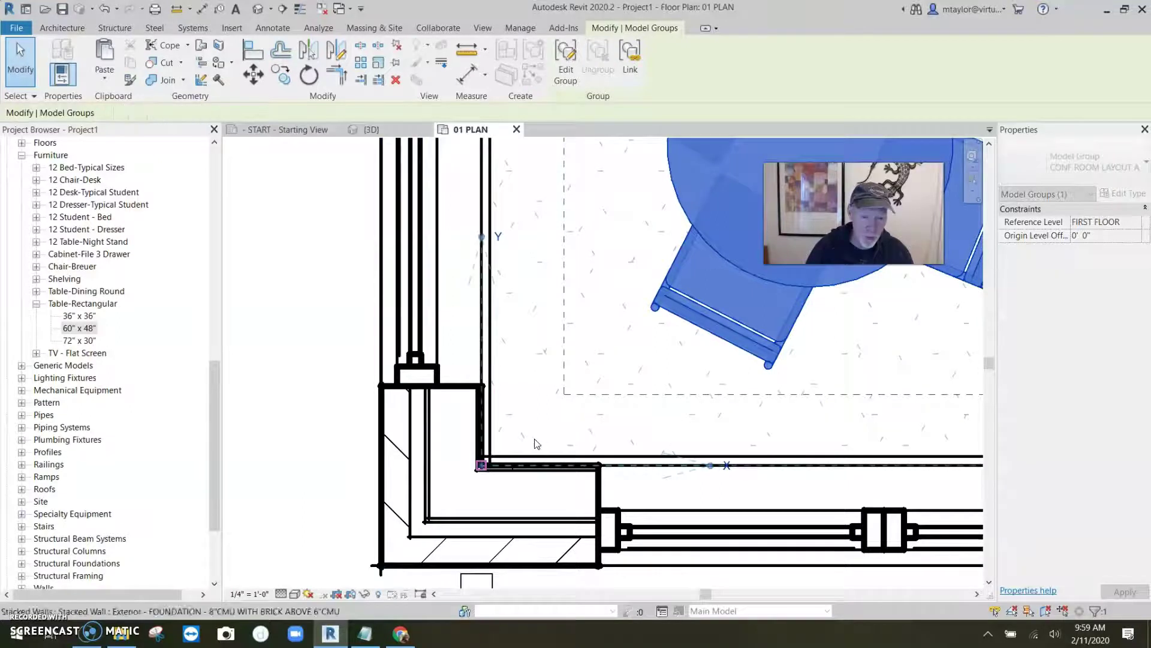
scroll(570, 427, down, 5)
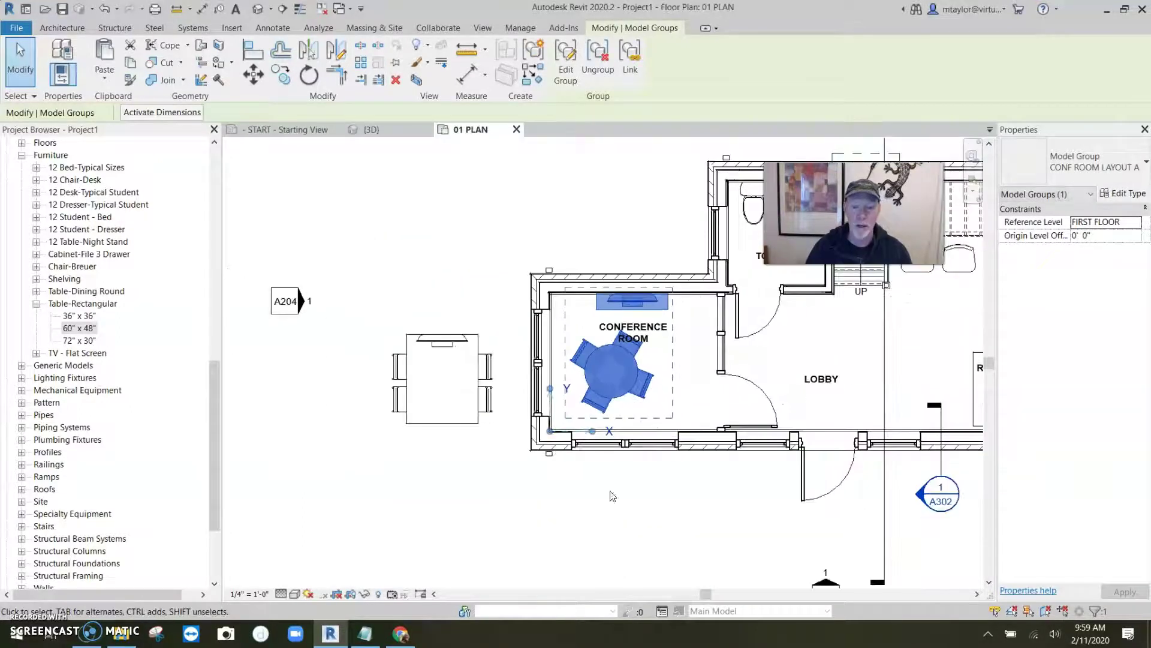
middle_drag(610, 495, 550, 519)
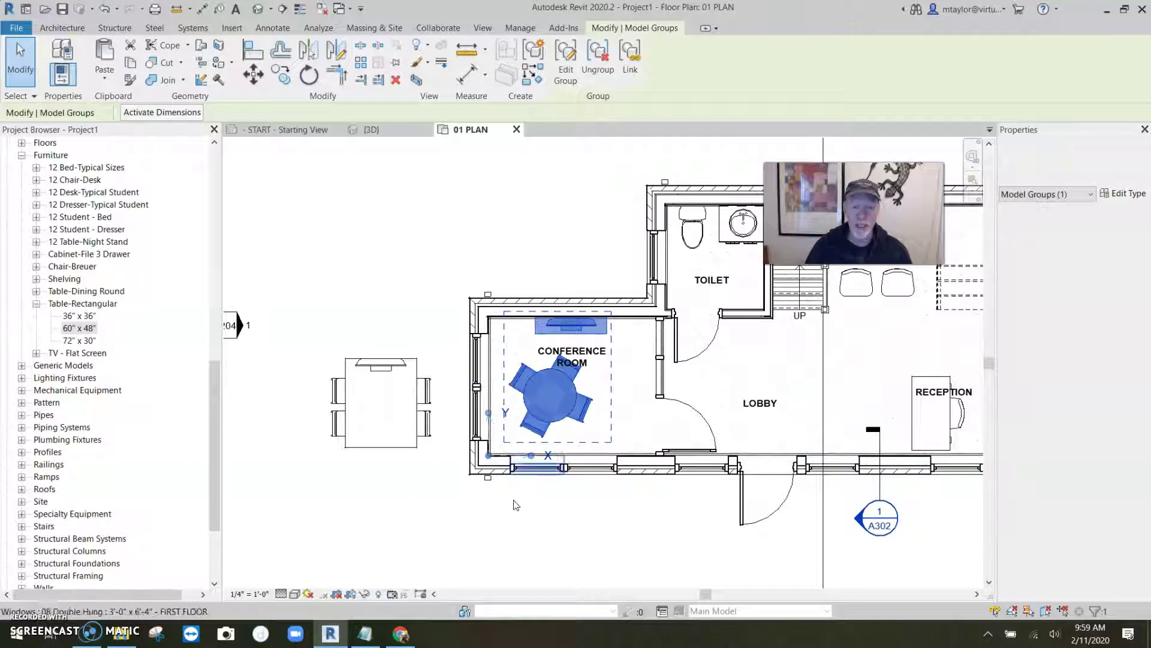
Delete the grouped furniture and place CONF ROOM LAYOUT A back in the conference room at its lower-left inside wall corner.
click(360, 575)
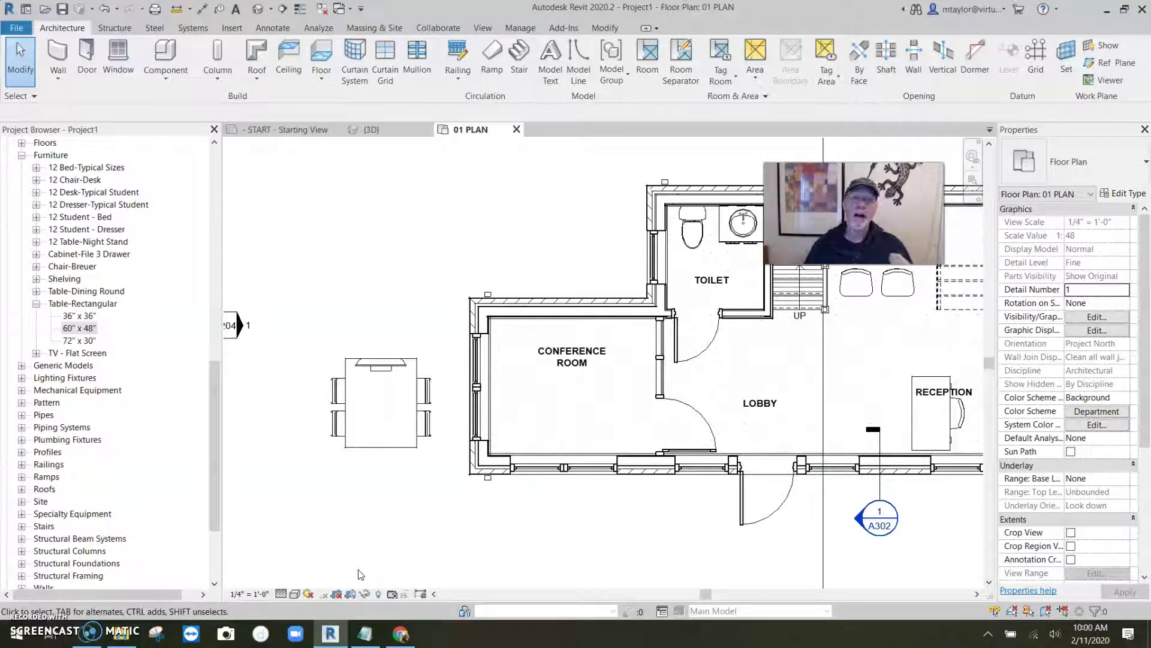
drag(214, 456, 212, 510)
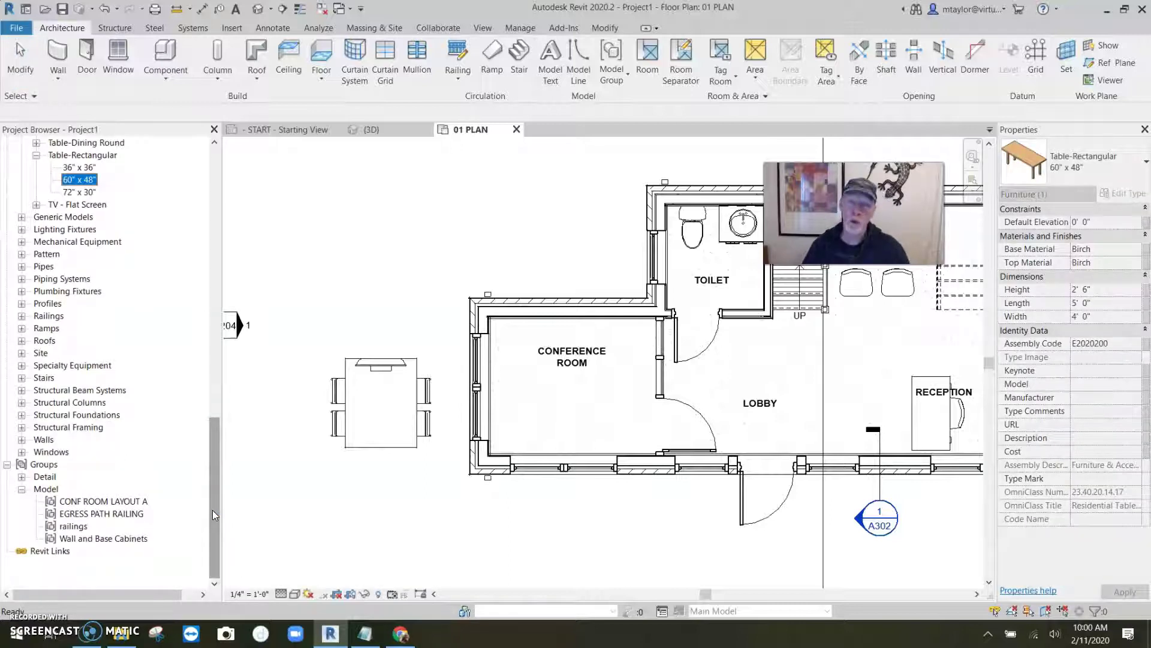
click(101, 503)
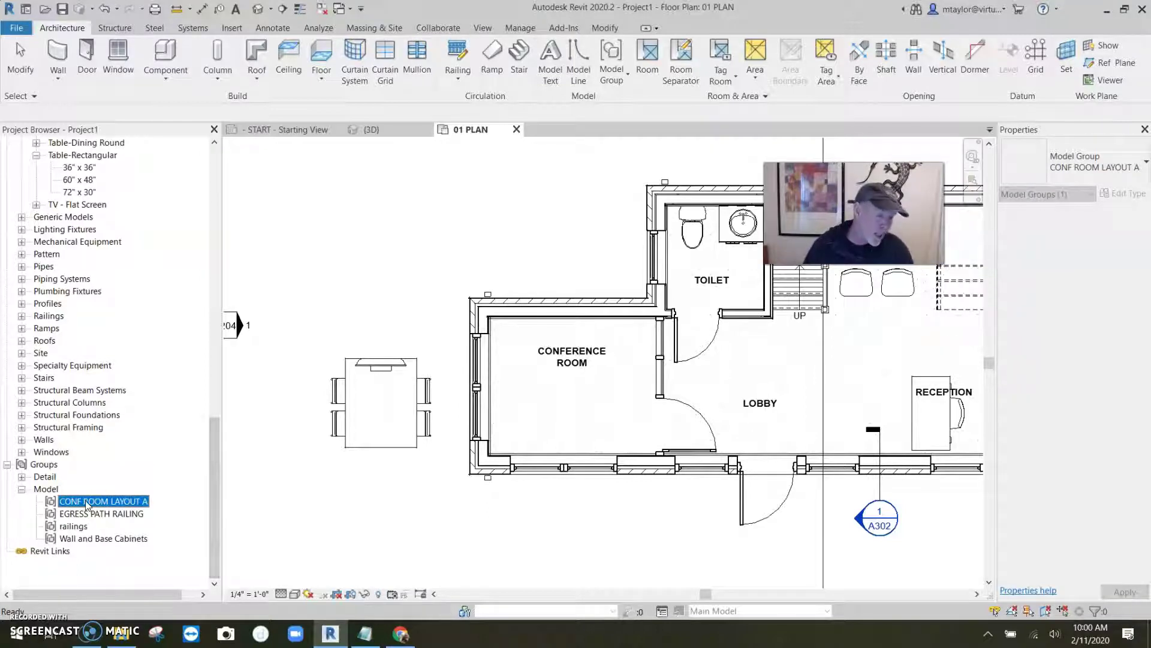
drag(108, 510, 429, 466)
scroll(496, 446, up, 2)
scroll(495, 446, up, 3)
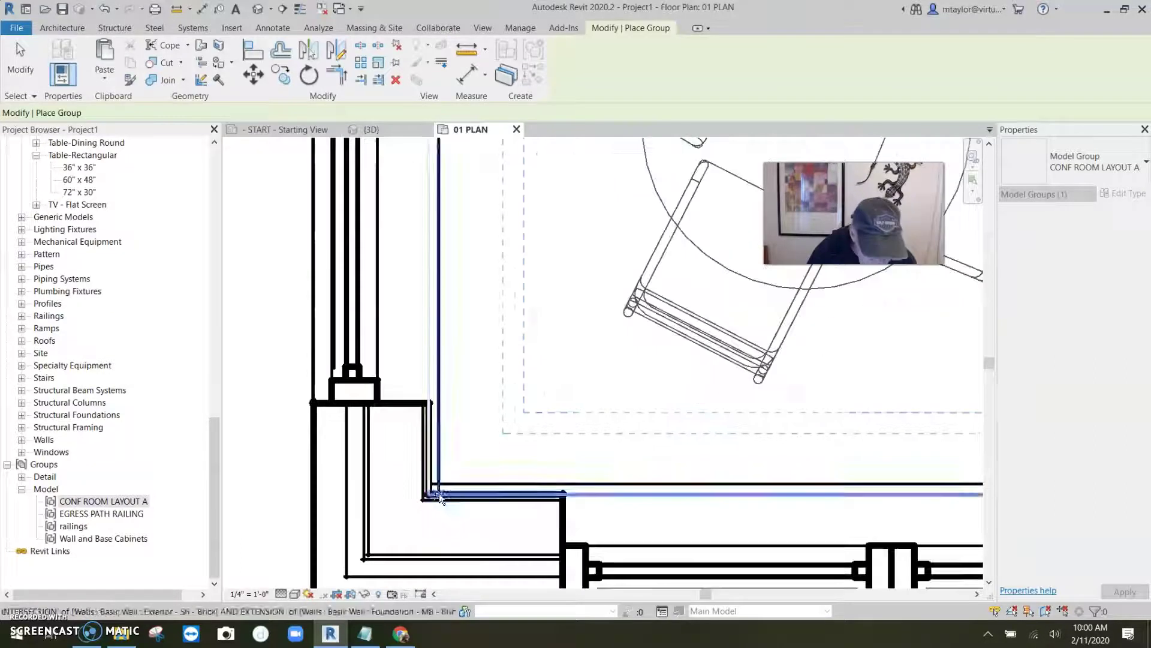
scroll(438, 486, up, 2)
click(440, 473)
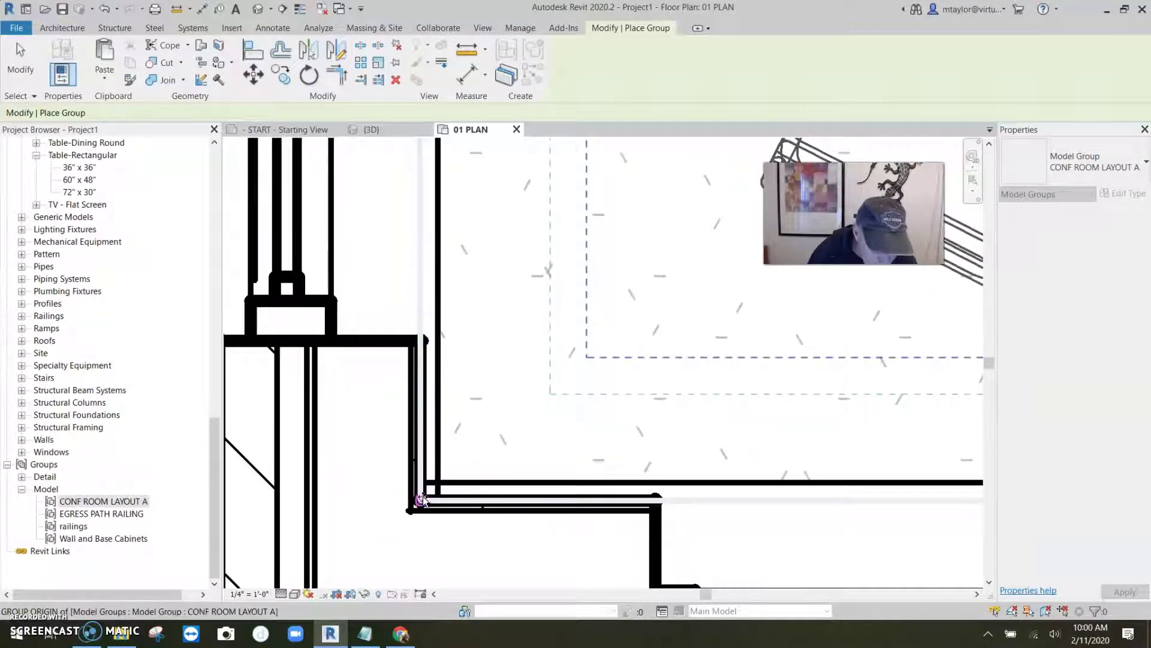
click(423, 498)
scroll(437, 480, down, 5)
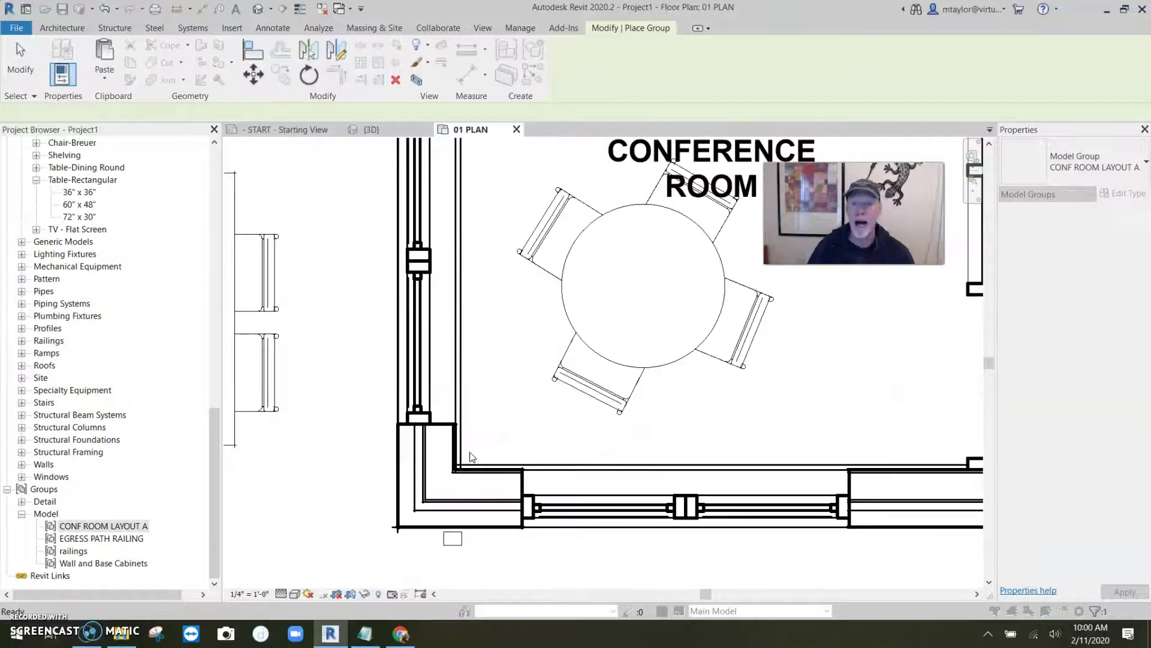
click(495, 437)
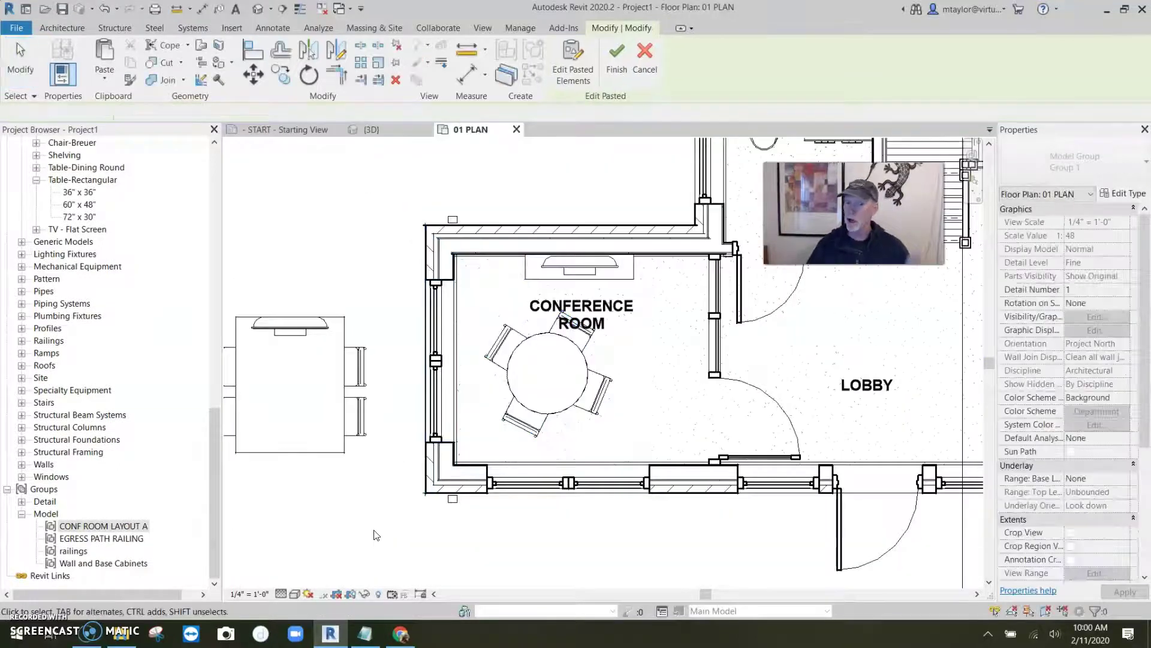
Delete the CONF ROOM LAYOUT A group instance from the conference room.
click(528, 413)
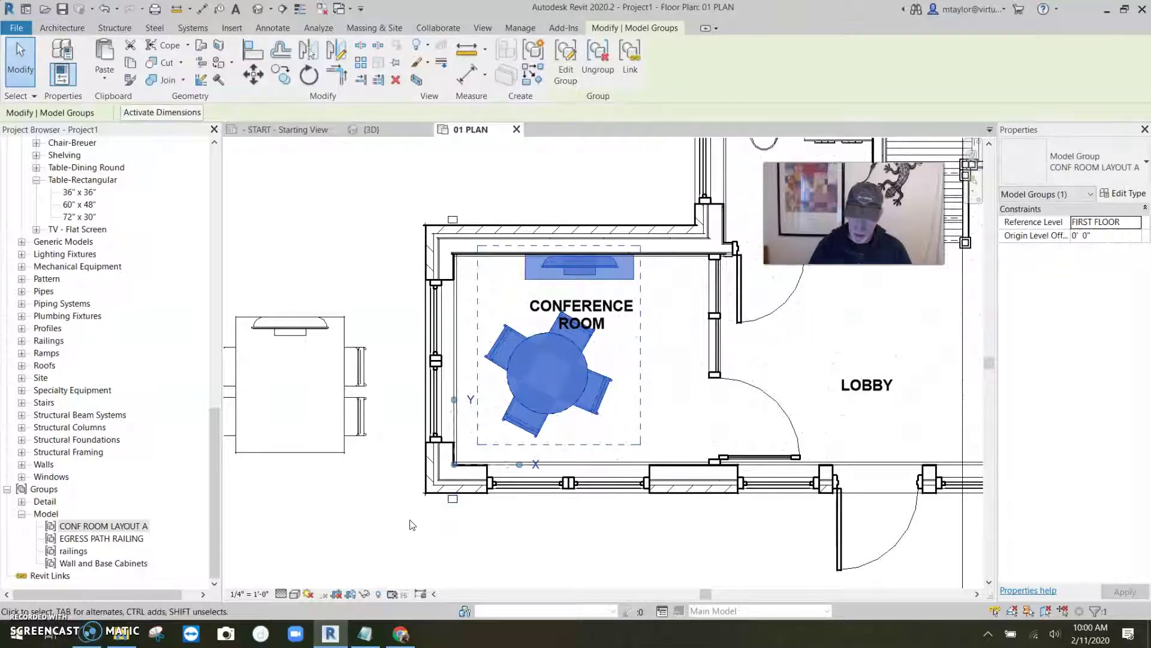
key(Delete)
scroll(411, 524, down, 3)
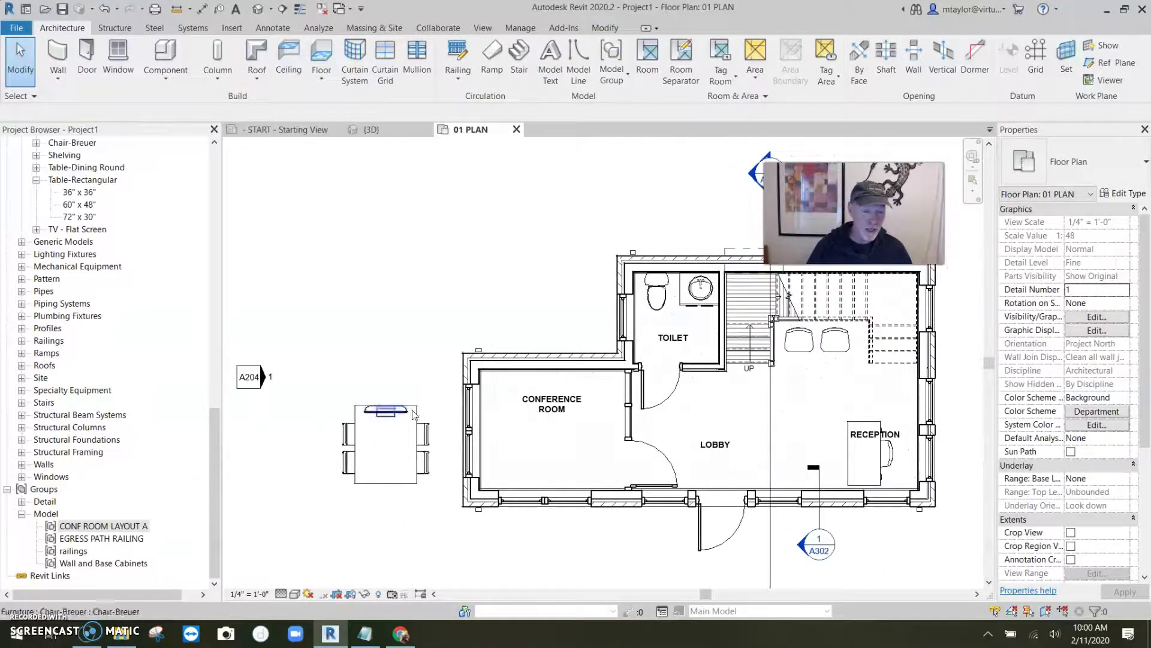
Move the rectangular table with its TV and four chairs into the conference room, against the upper wall.
drag(436, 444, 327, 512)
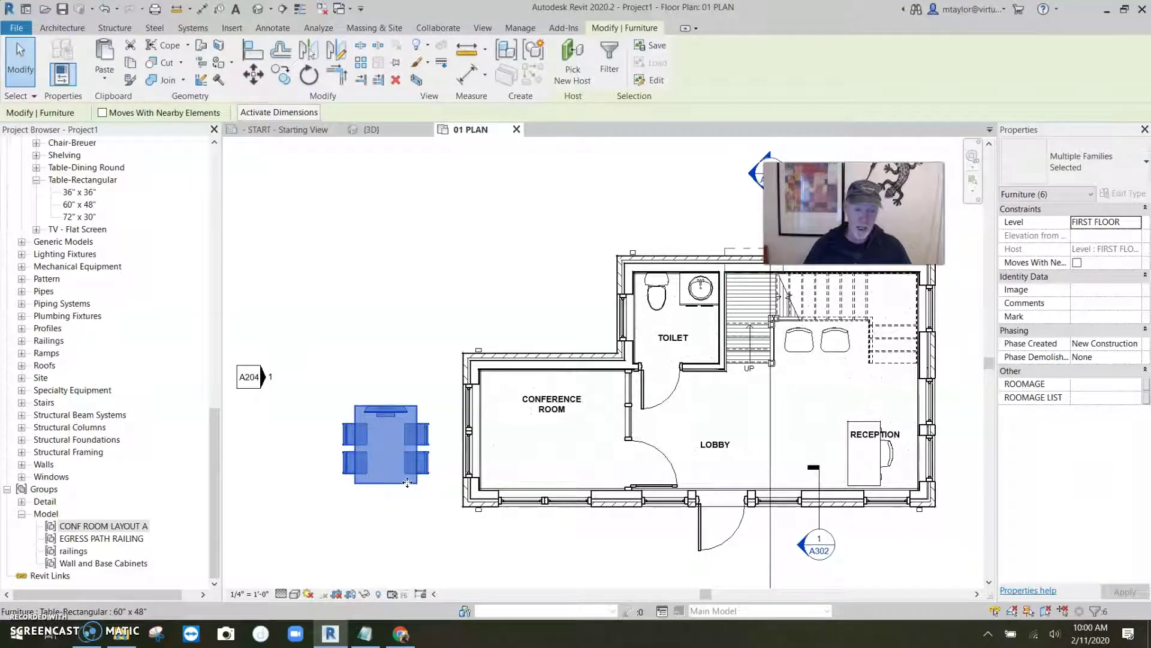
drag(470, 461, 545, 448)
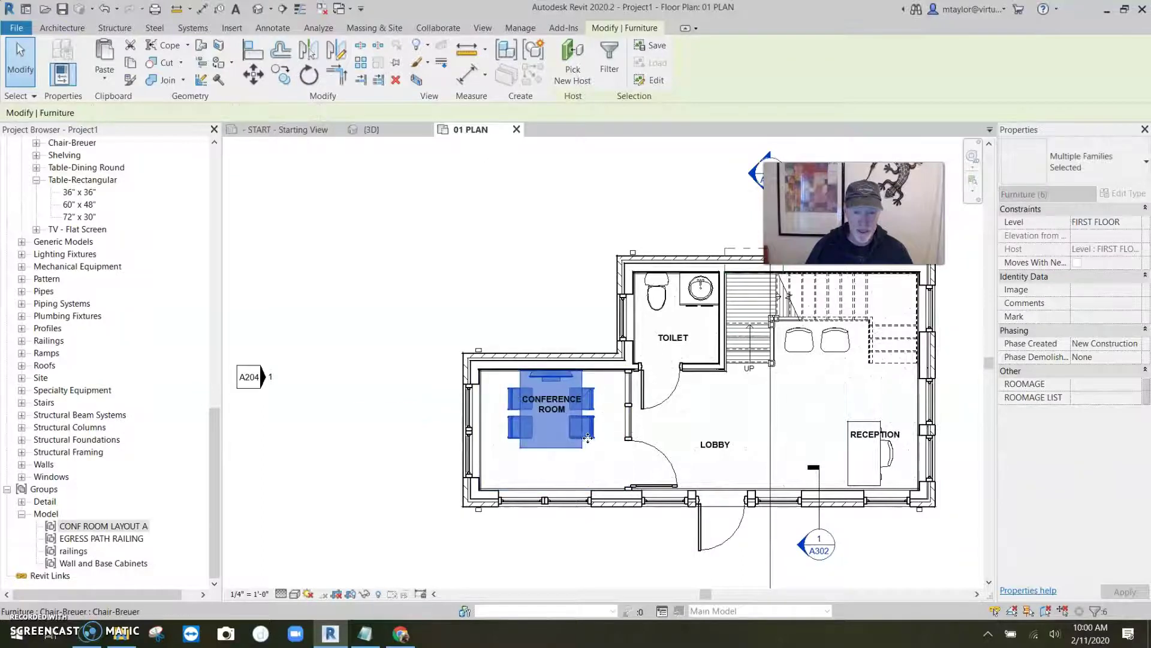
scroll(588, 438, up, 3)
scroll(527, 513, down, 3)
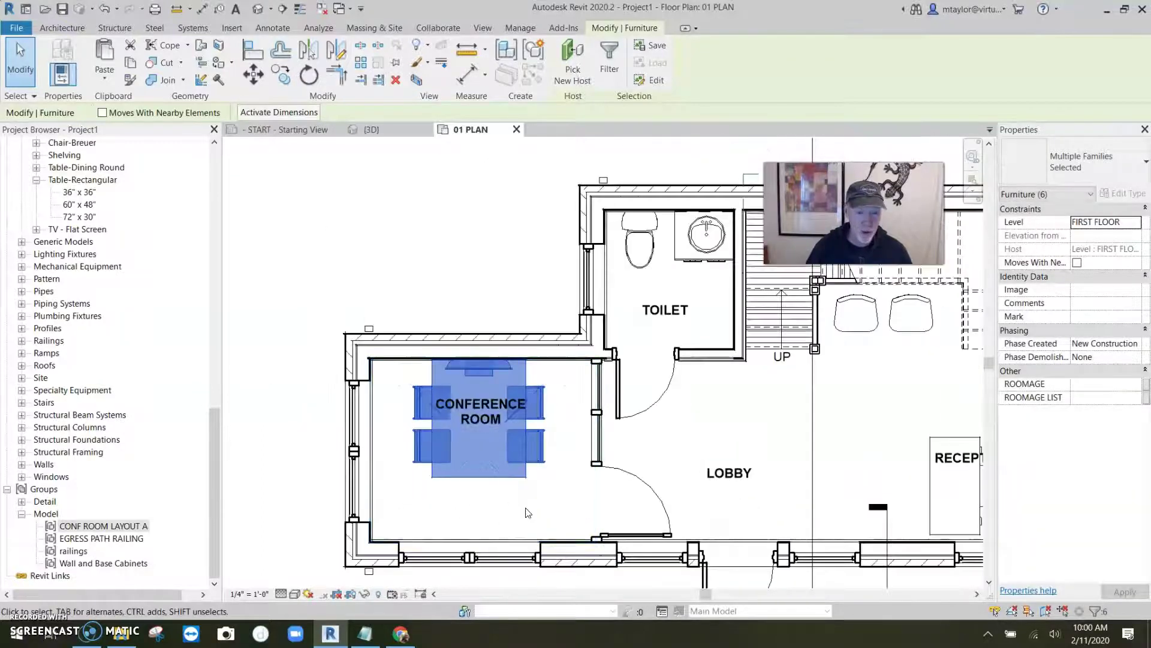
click(414, 507)
Group the conference room's rectangular table, TV and four chairs, without the room tag, as a model group named CONF ROOM LAYOUT B.
scroll(316, 503, down, 3)
scroll(476, 427, up, 1)
scroll(475, 427, up, 3)
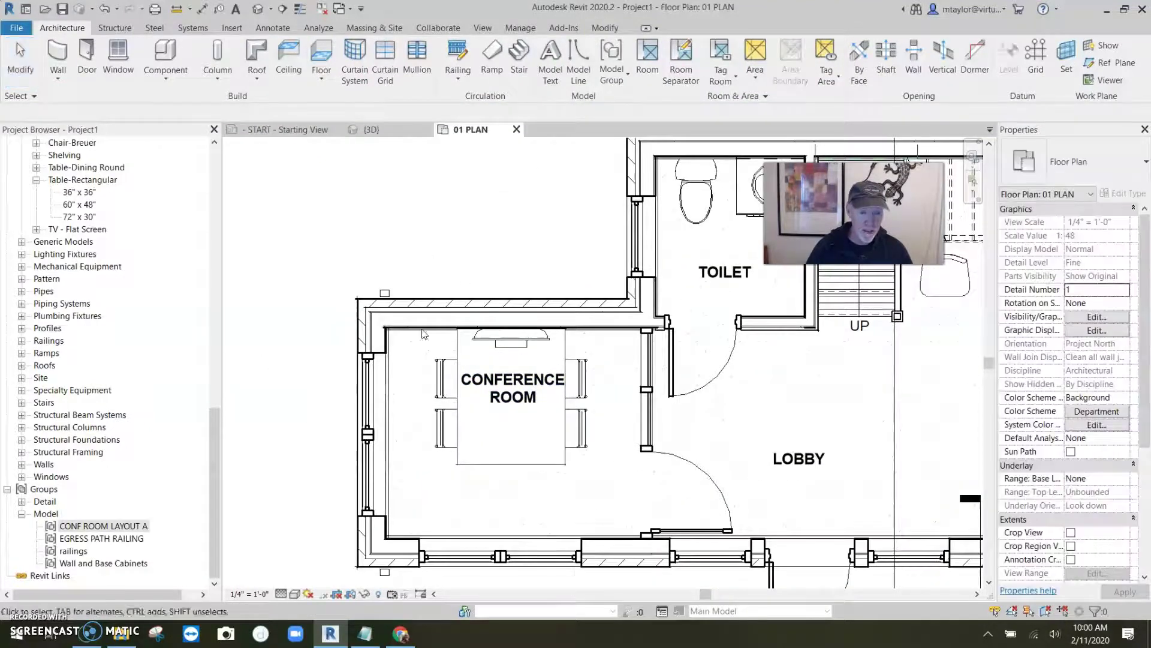
drag(422, 250, 623, 493)
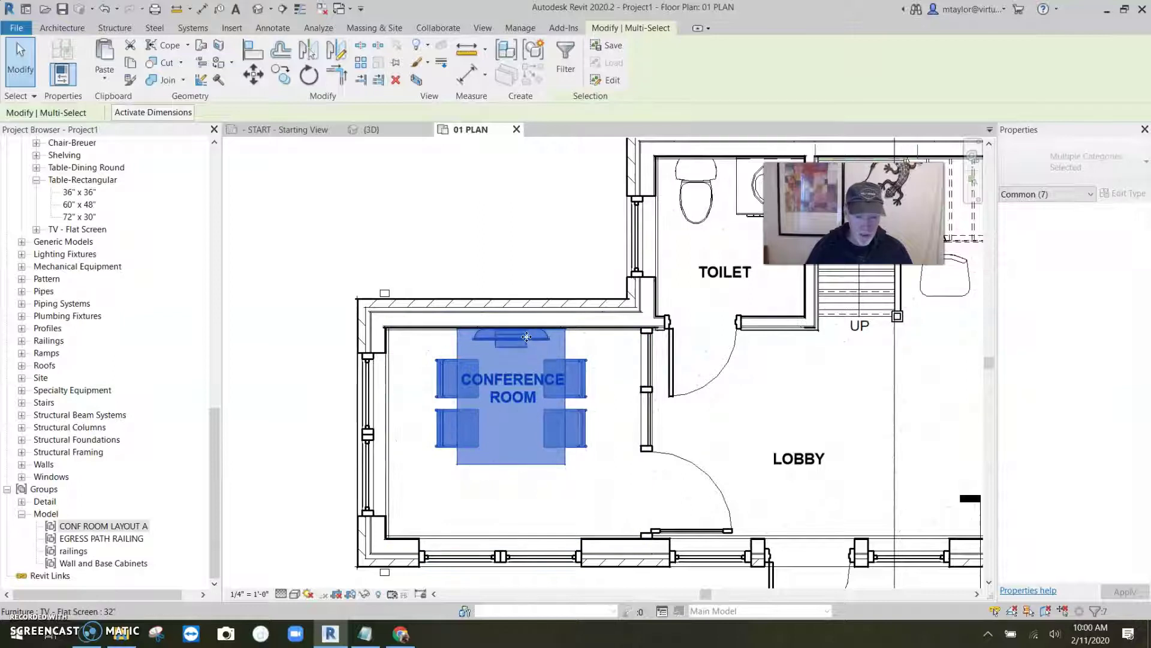
shift+click(521, 380)
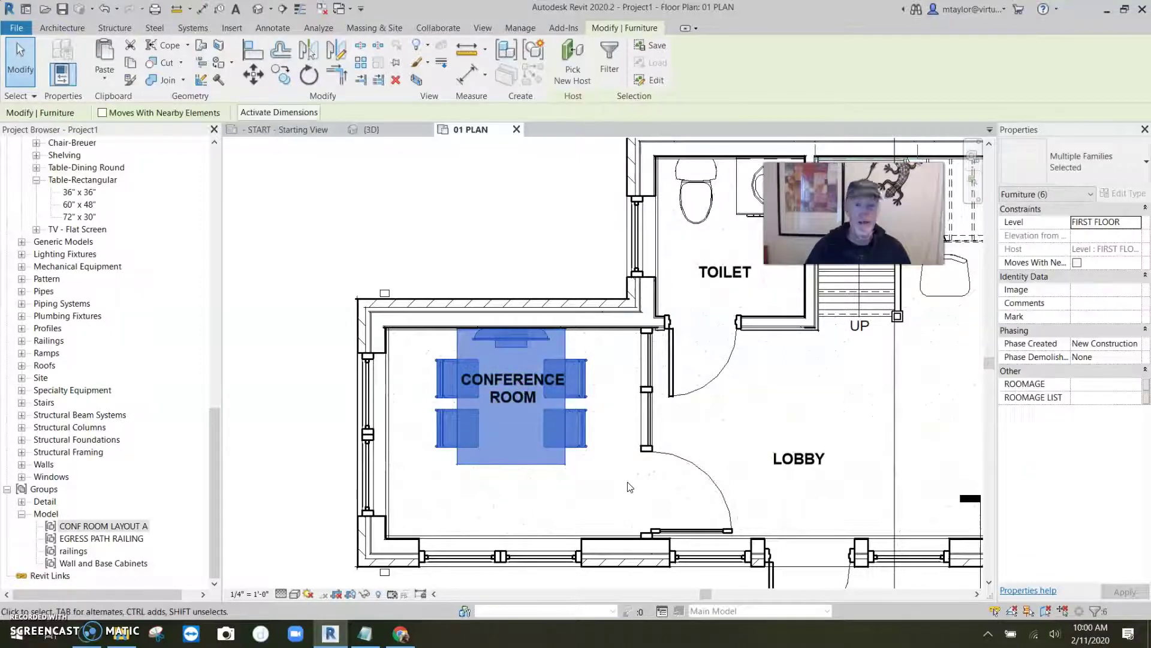
scroll(615, 484, down, 2)
middle_drag(615, 485, 577, 419)
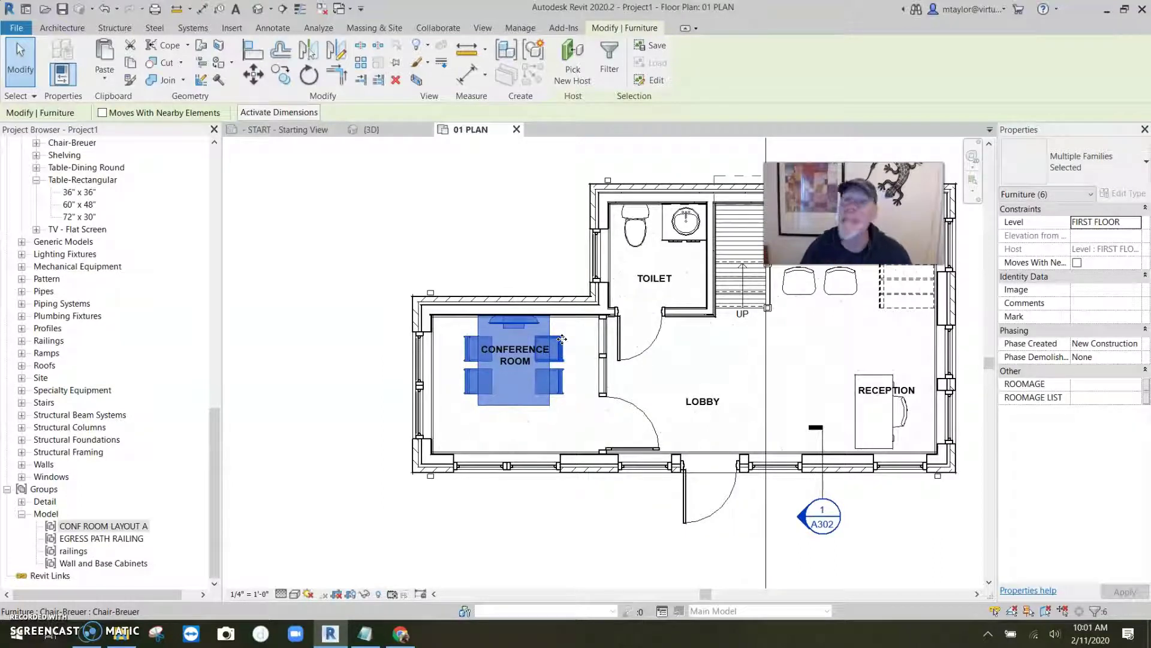
click(534, 51)
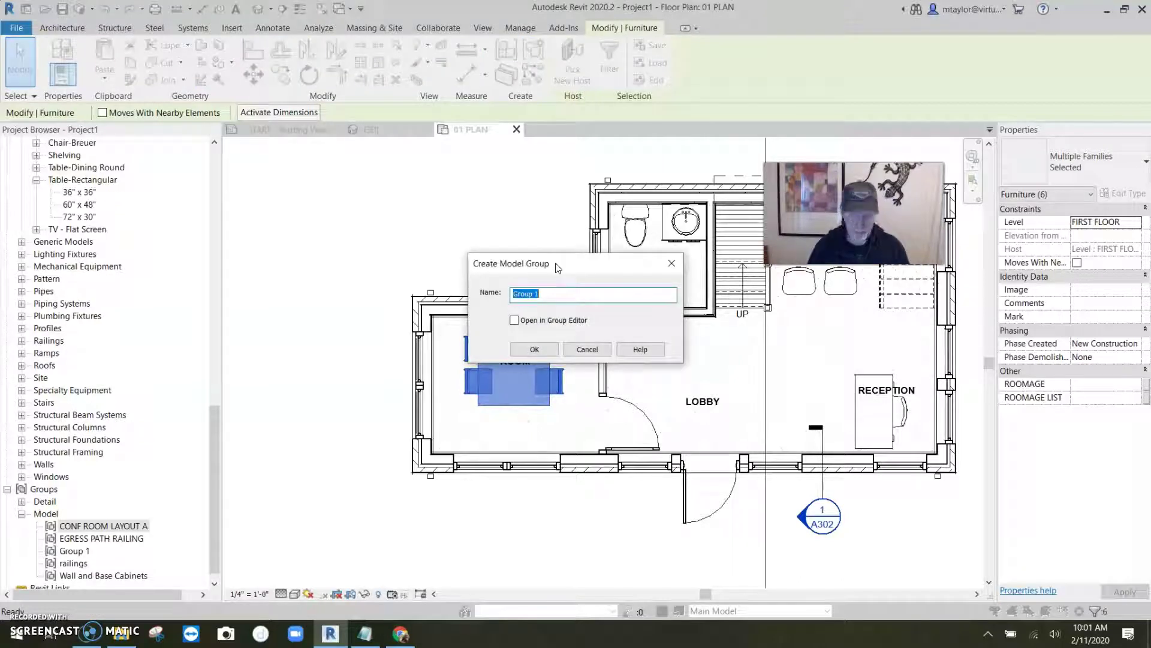
text(CONF ROO)
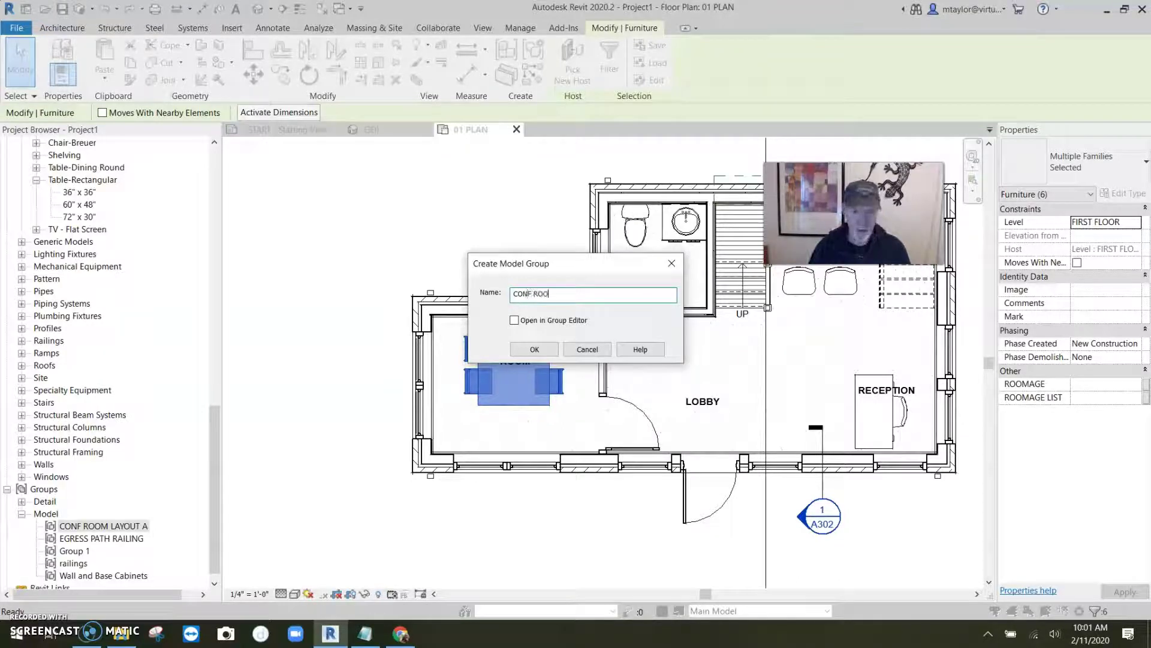
text(M LAYOUT B)
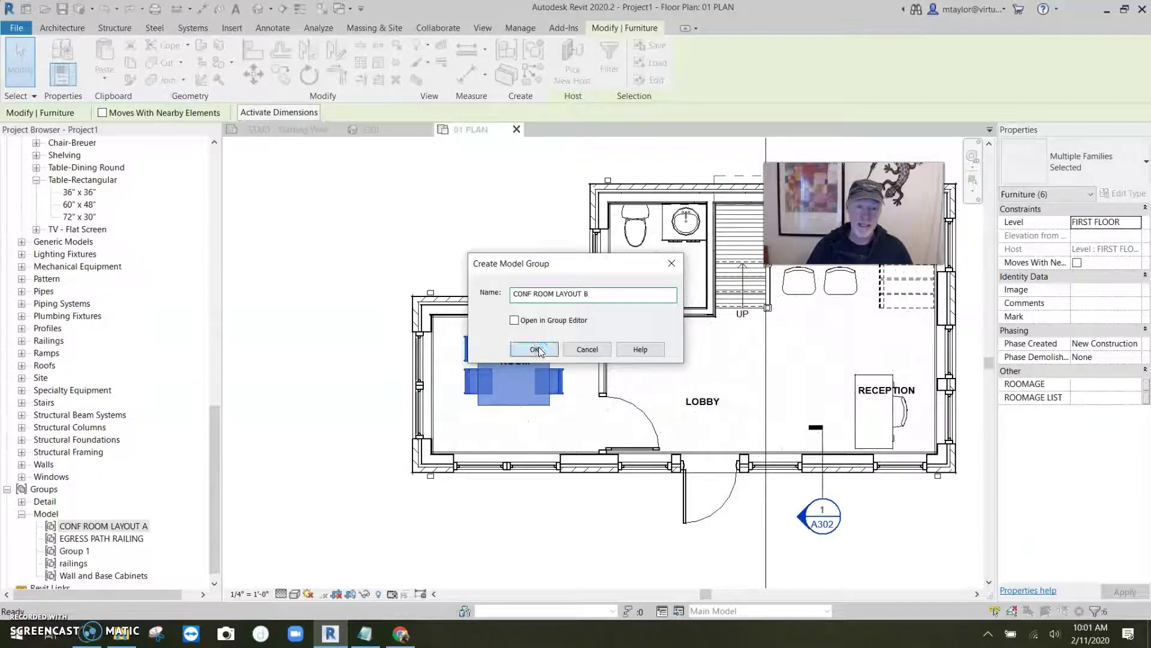
click(534, 346)
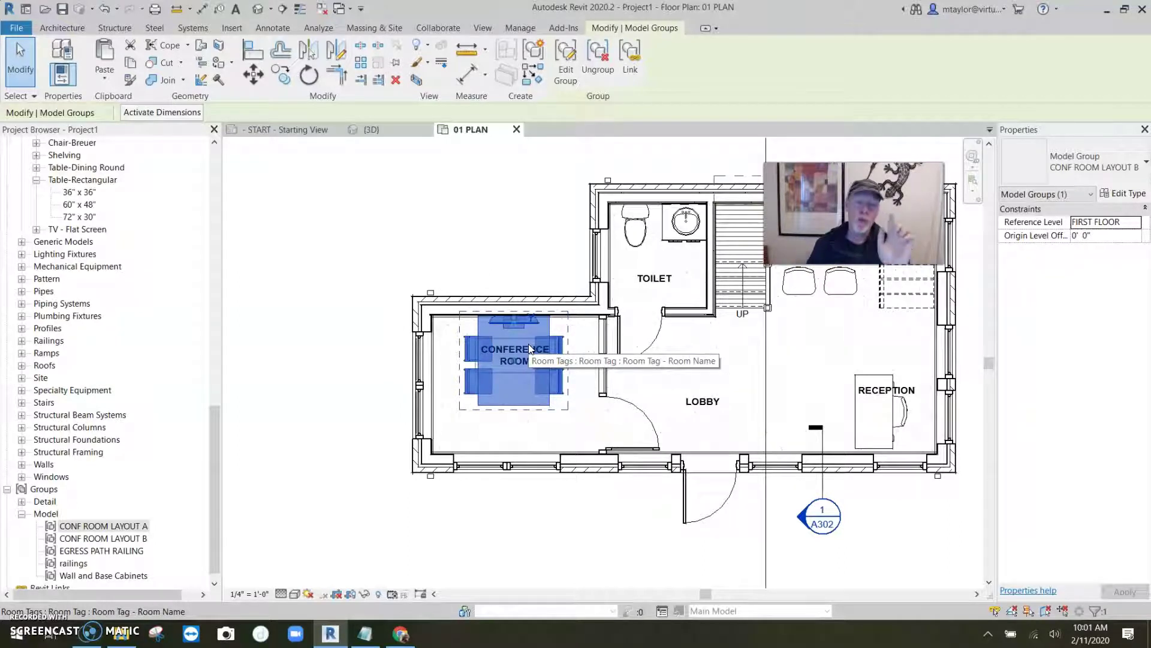
Move the origin of the CONF ROOM LAYOUT B group to the conference room's lower-left inside wall corner.
click(516, 360)
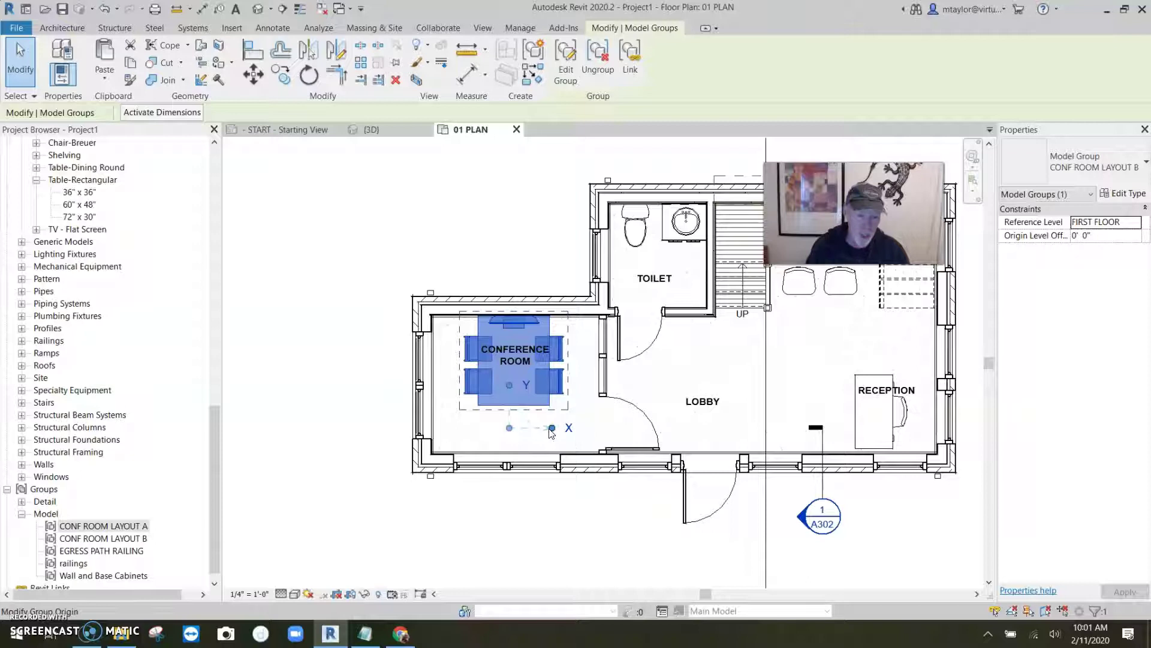
drag(509, 427, 599, 395)
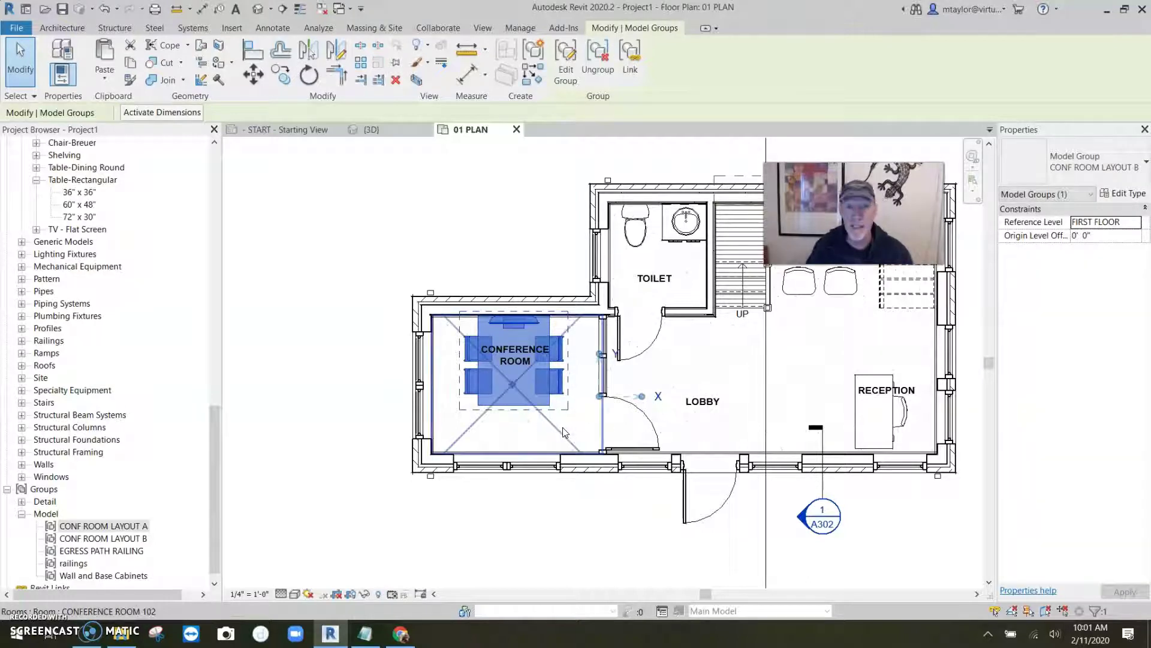
drag(599, 397, 428, 454)
scroll(427, 453, up, 5)
scroll(431, 460, up, 2)
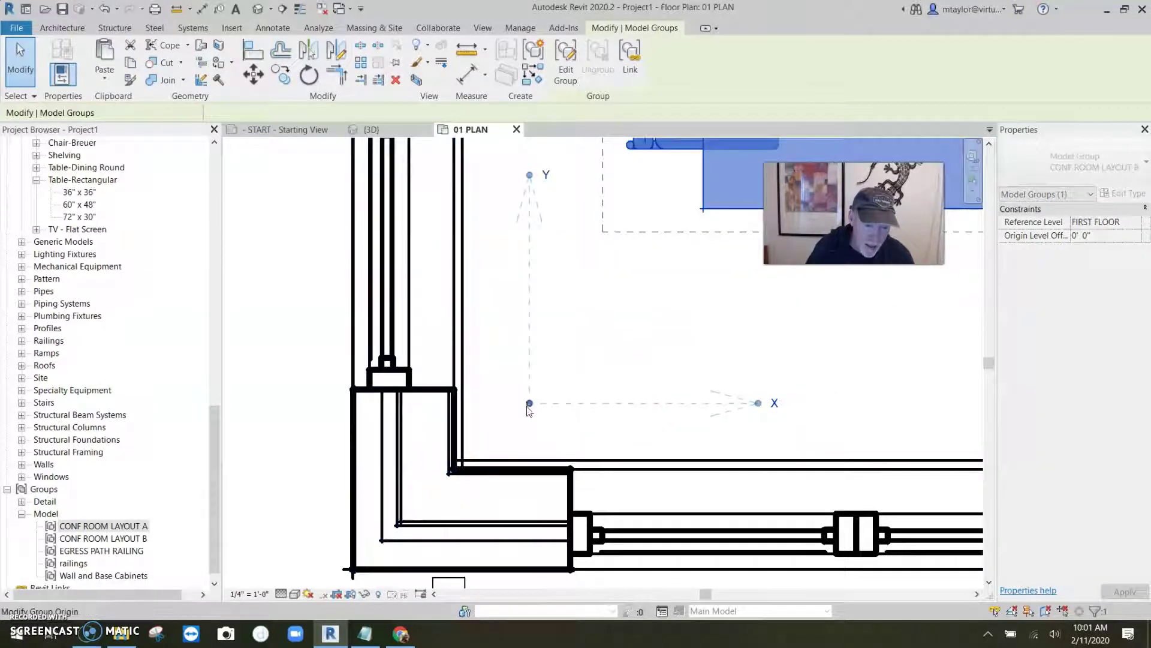
drag(527, 400, 463, 449)
scroll(591, 408, down, 2)
scroll(429, 411, down, 4)
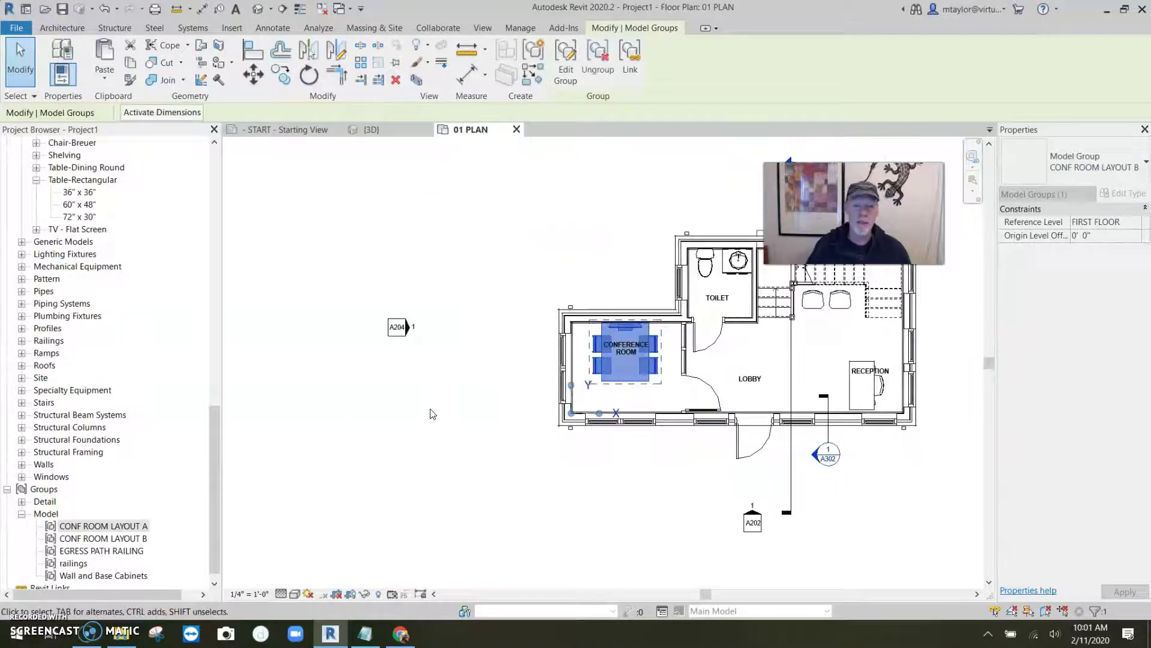
click(378, 417)
Swap the placed conference room group to CONF ROOM LAYOUT A and back to CONF ROOM LAYOUT B, twice.
scroll(480, 371, up, 3)
middle_drag(480, 370, 420, 357)
click(531, 414)
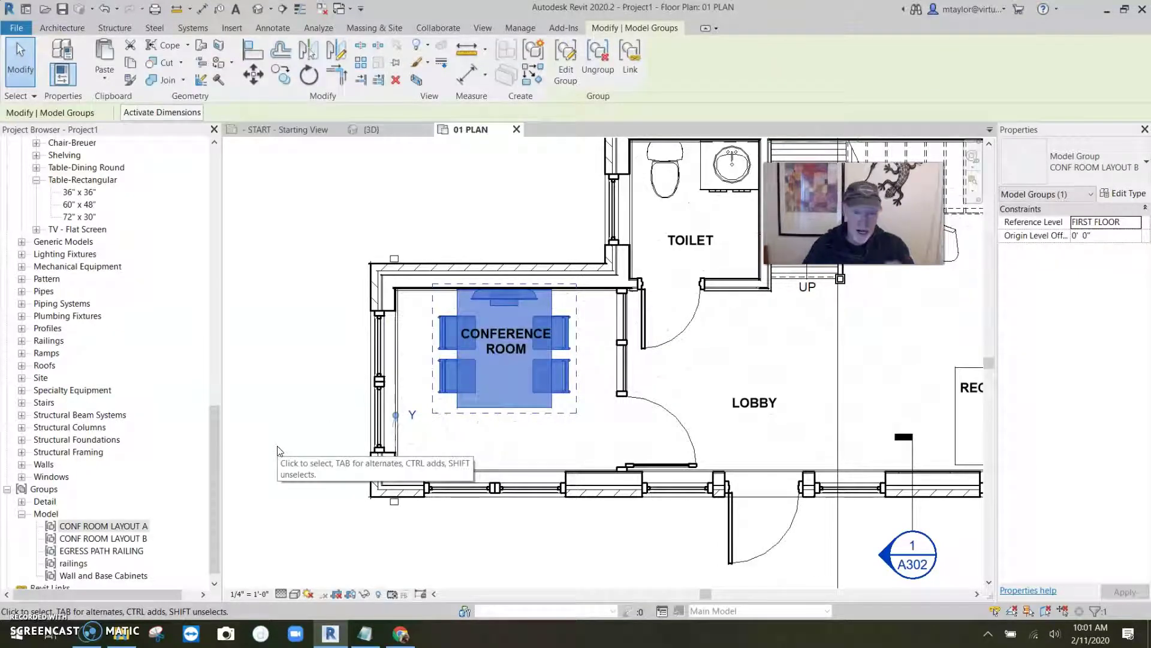
click(1080, 162)
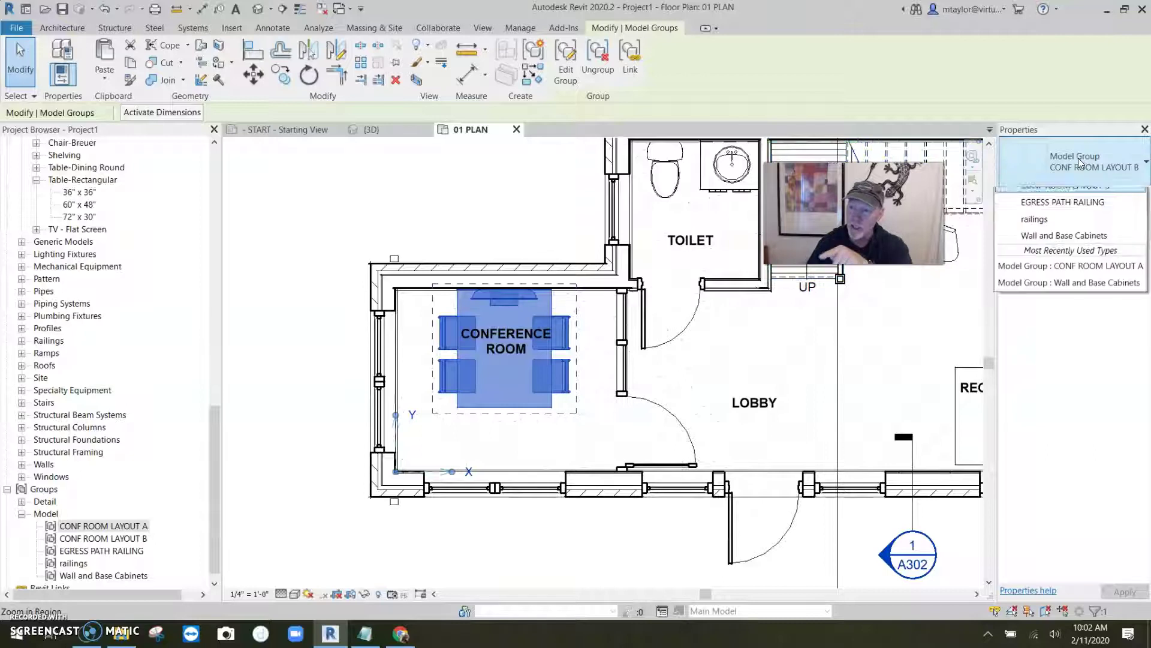
click(1060, 229)
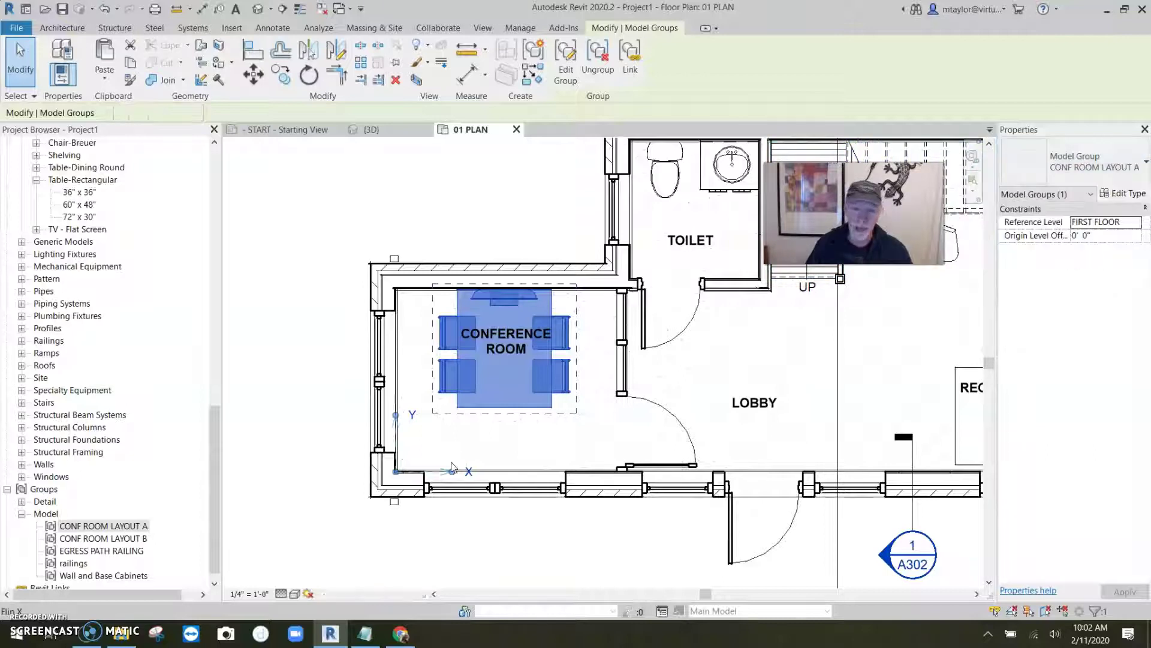
click(1080, 163)
click(1061, 228)
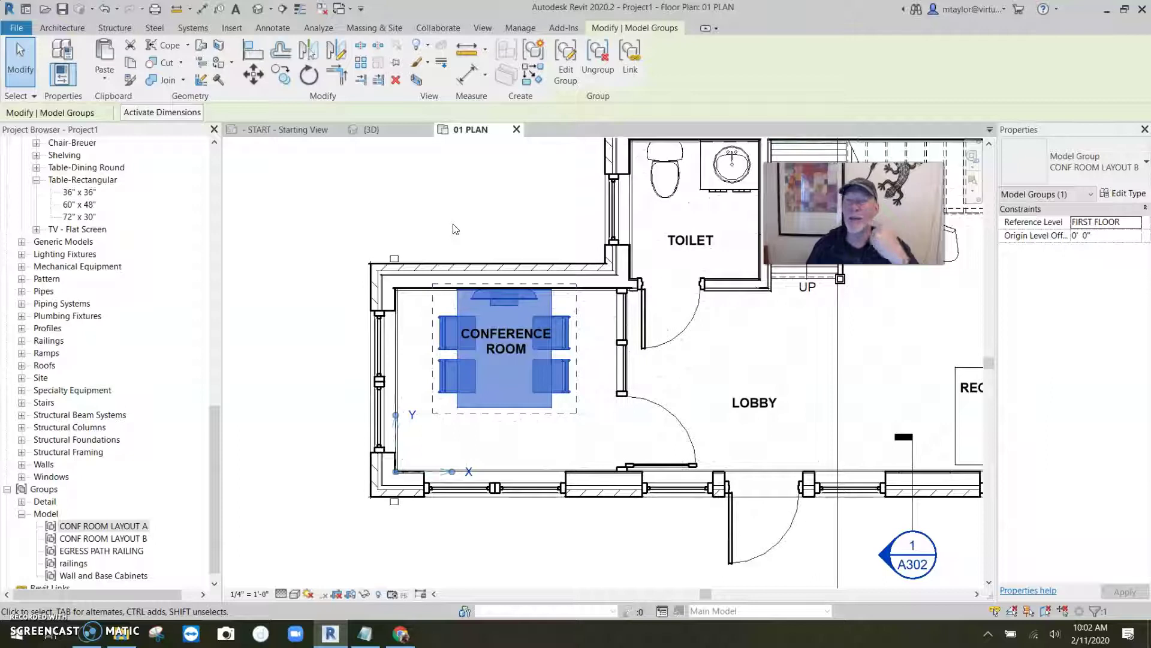
click(1089, 164)
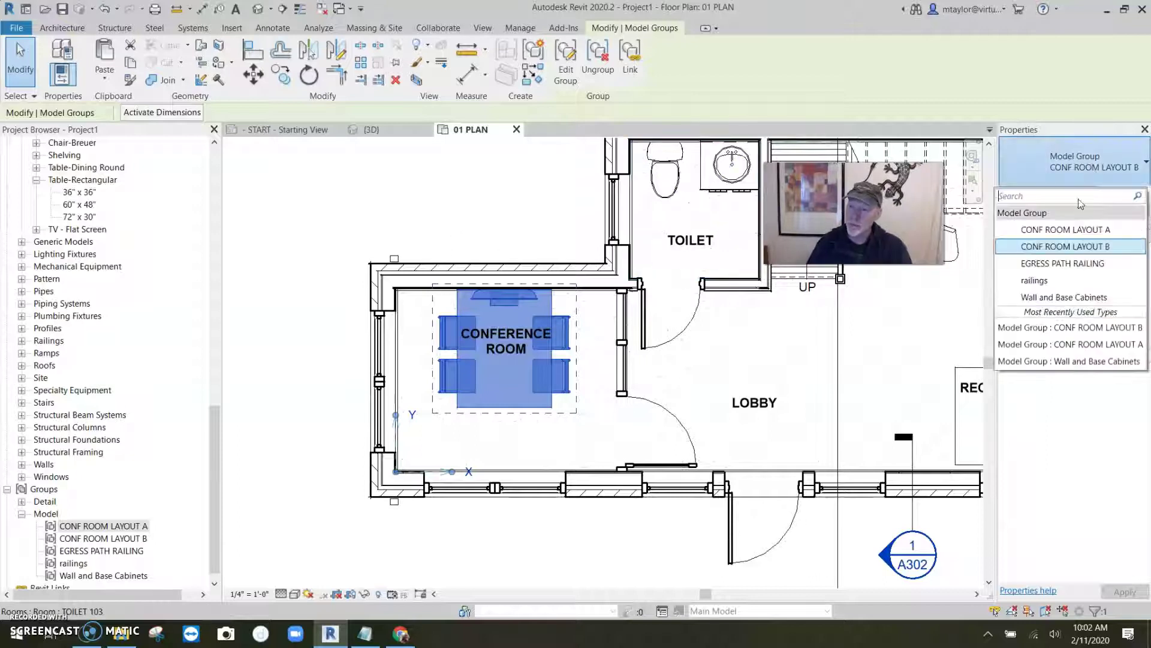
click(1072, 231)
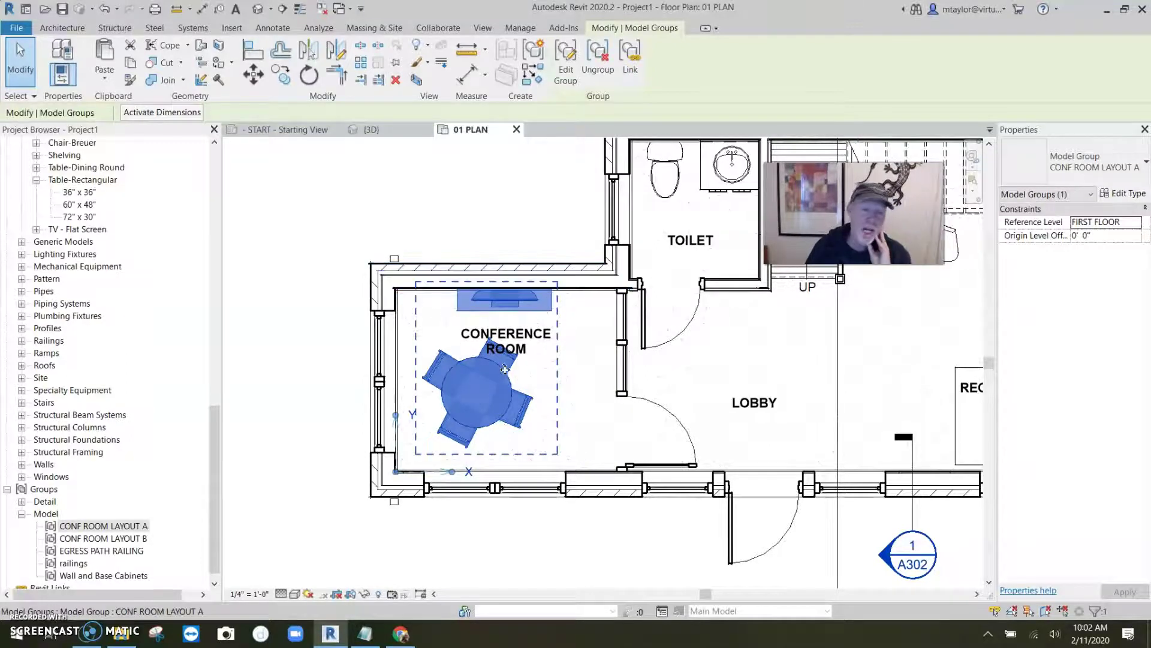
scroll(505, 369, up, 2)
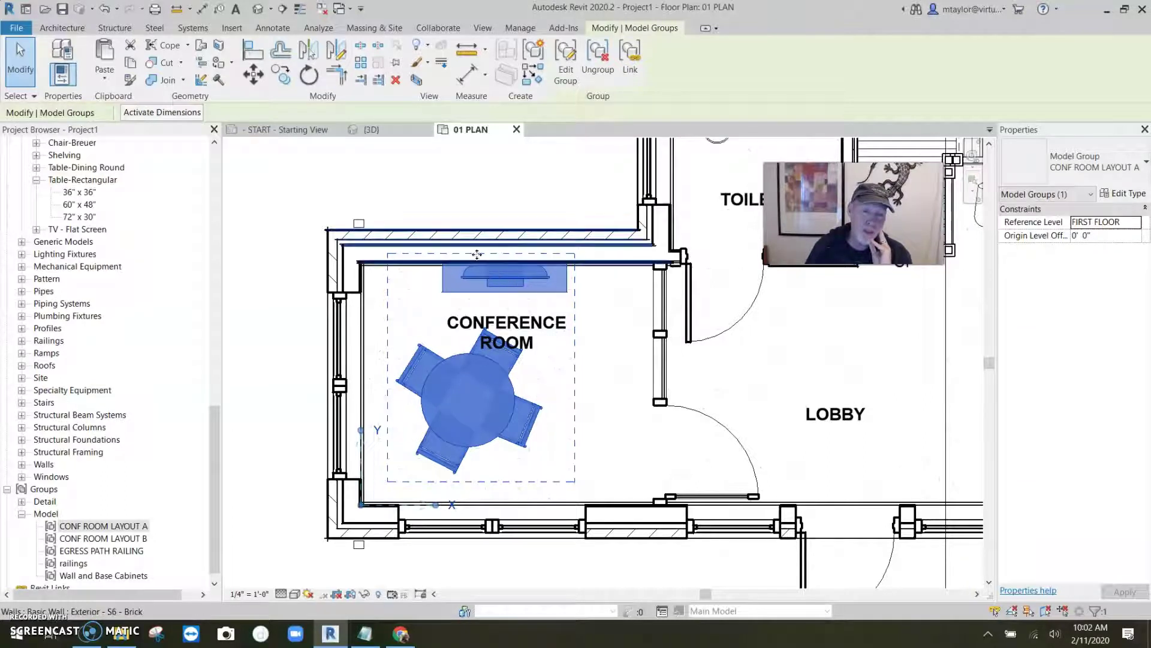
click(1101, 161)
click(1073, 246)
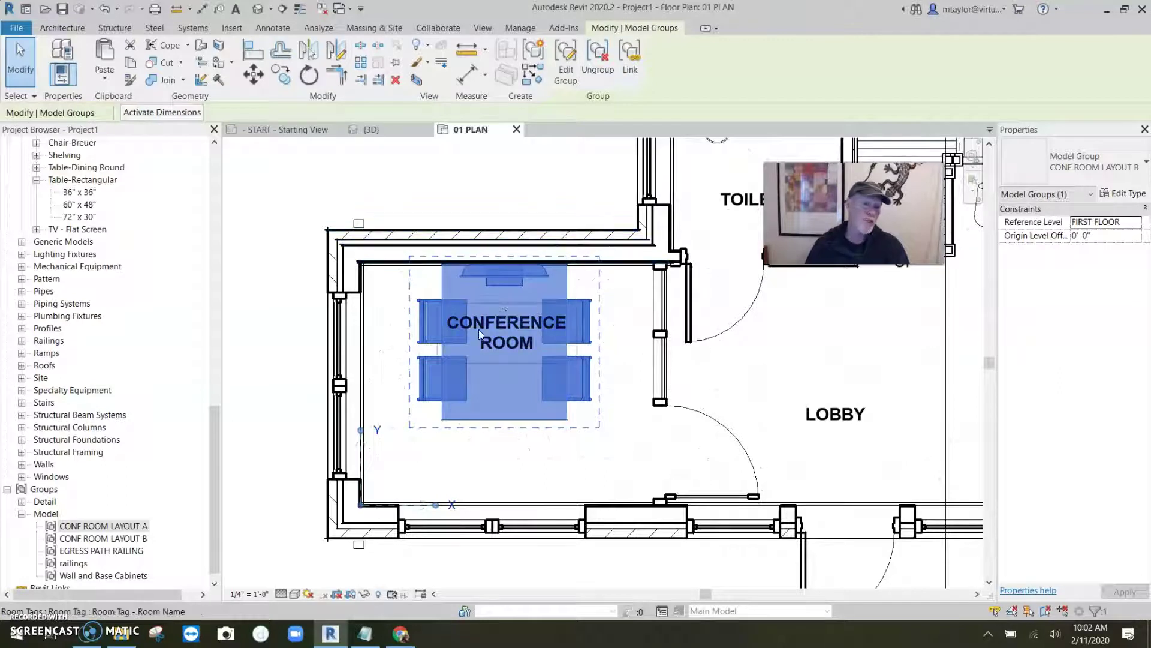
Edit the CONF ROOM LAYOUT B group and rotate all its furniture 90 degrees counterclockwise about its center.
click(567, 75)
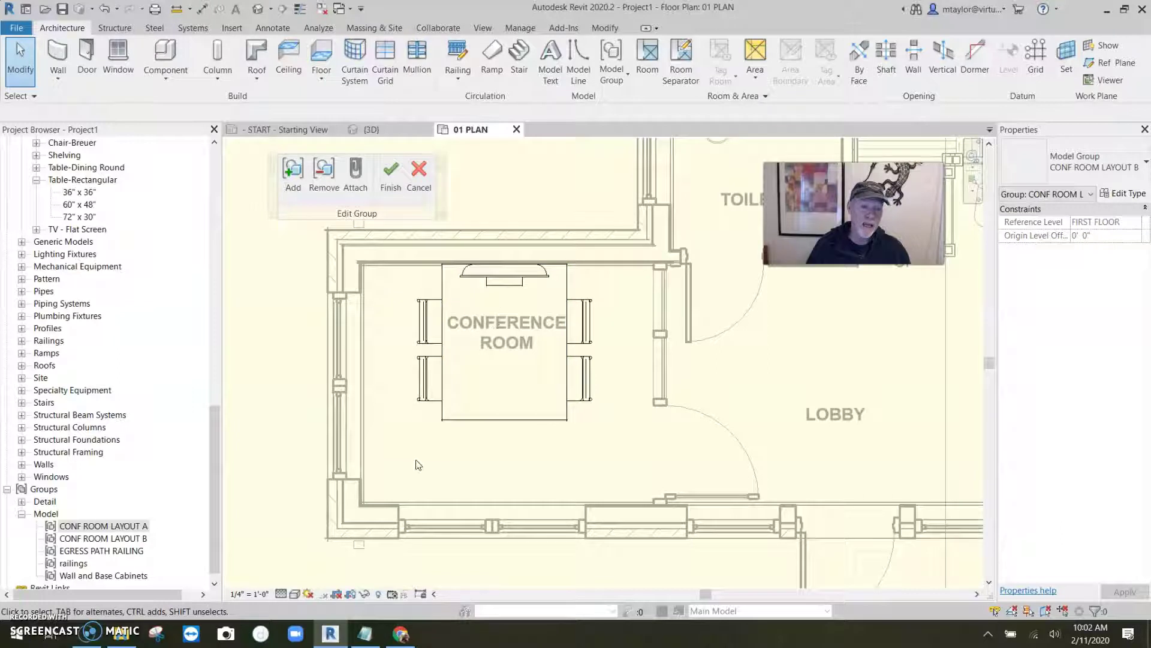
drag(400, 462, 614, 252)
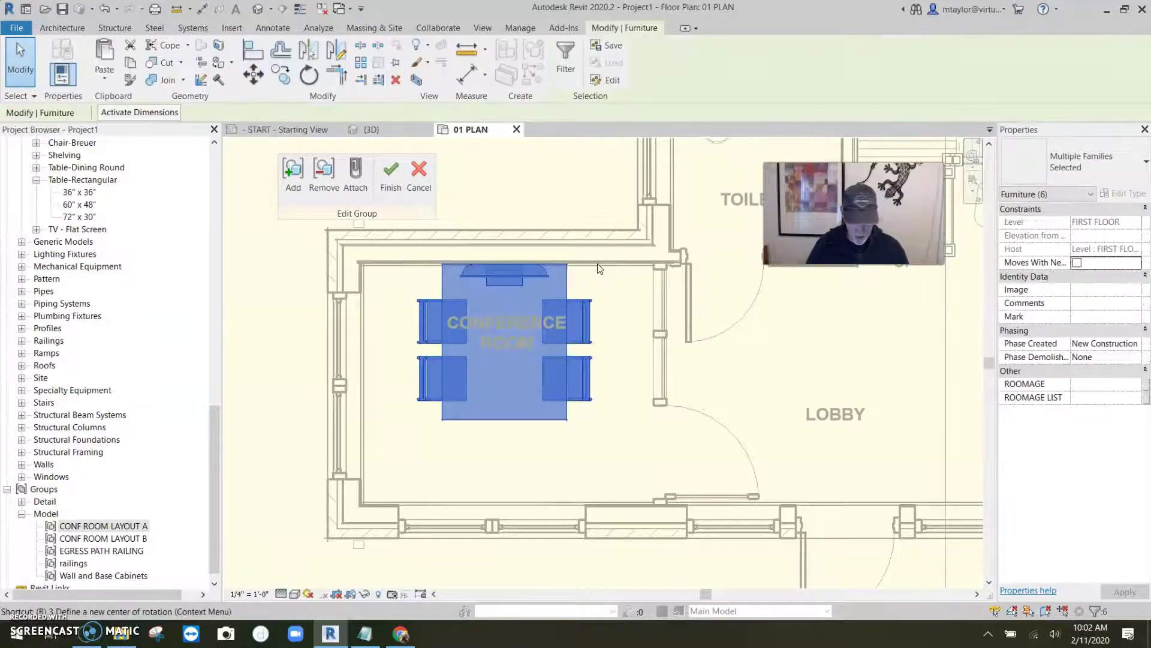
key(r)
key(o)
click(502, 457)
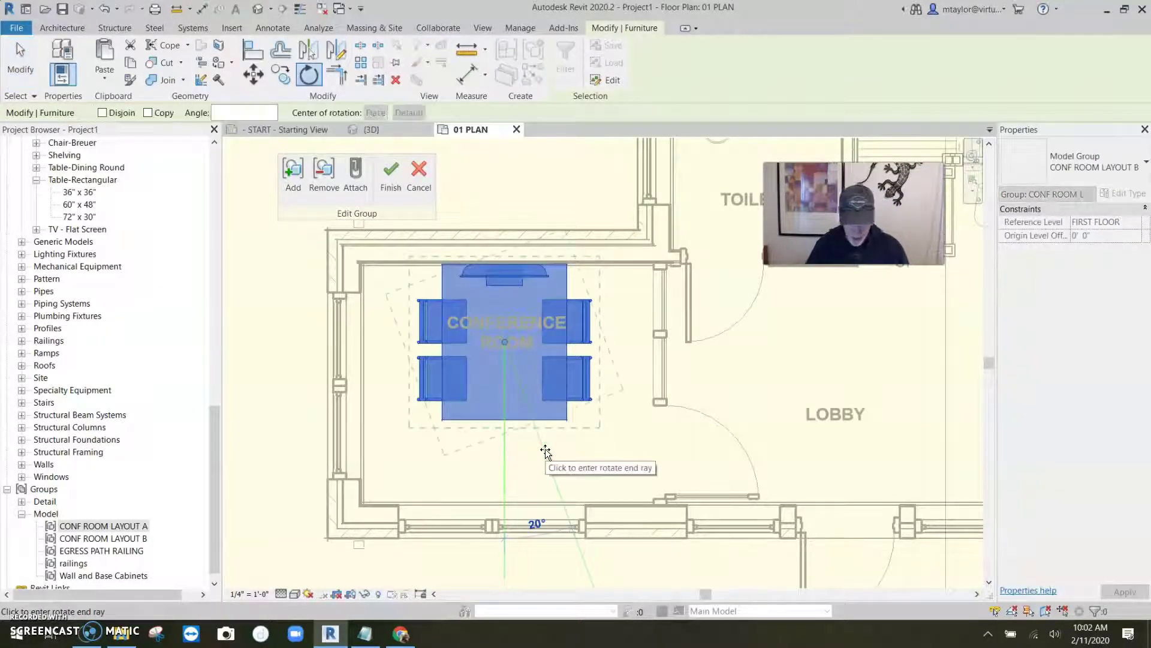
text(90)
key(Return)
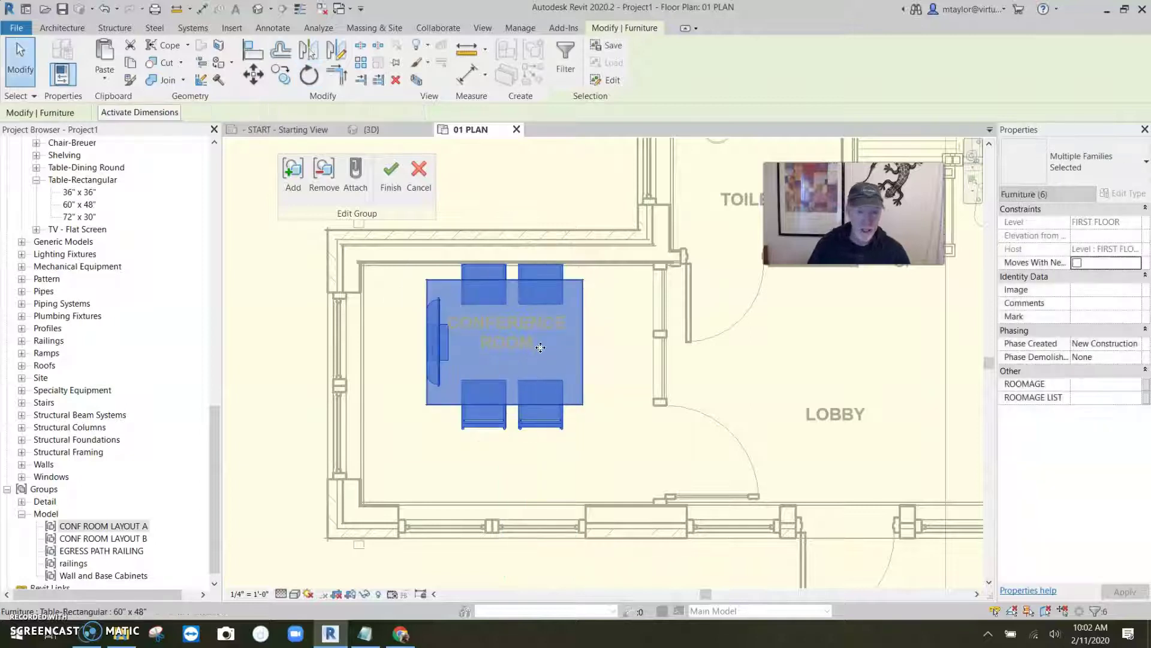
Move the rotated furniture so the TV end of the table sits against the conference room's left wall, and finish editing the group.
drag(540, 347, 416, 420)
key(Down)
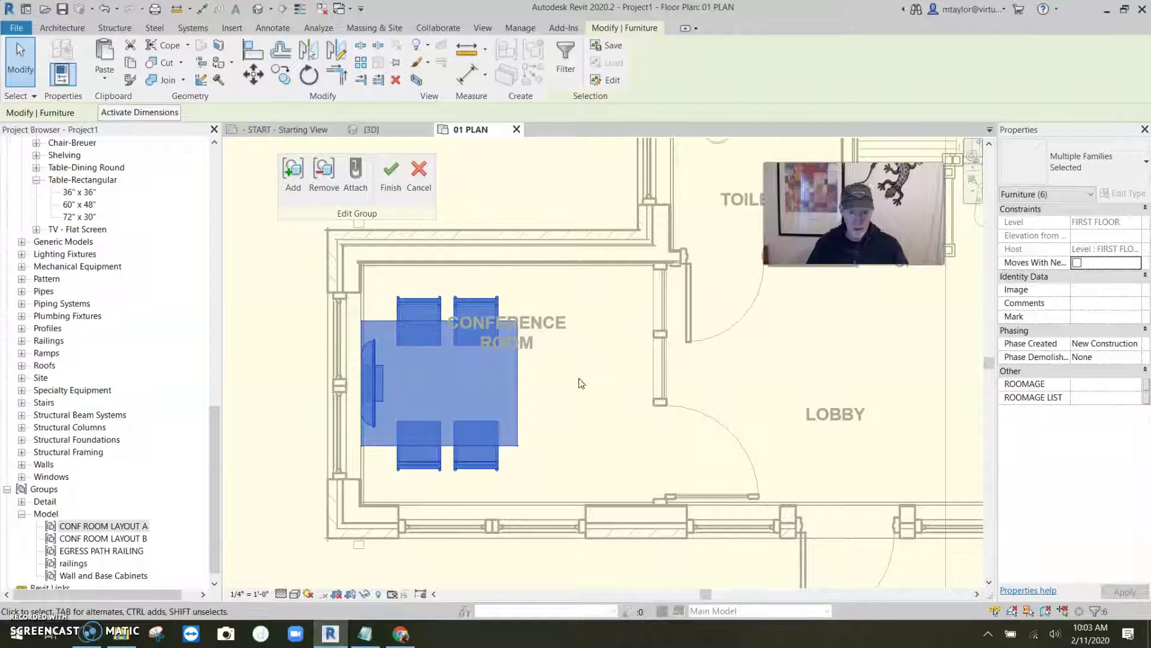
click(395, 177)
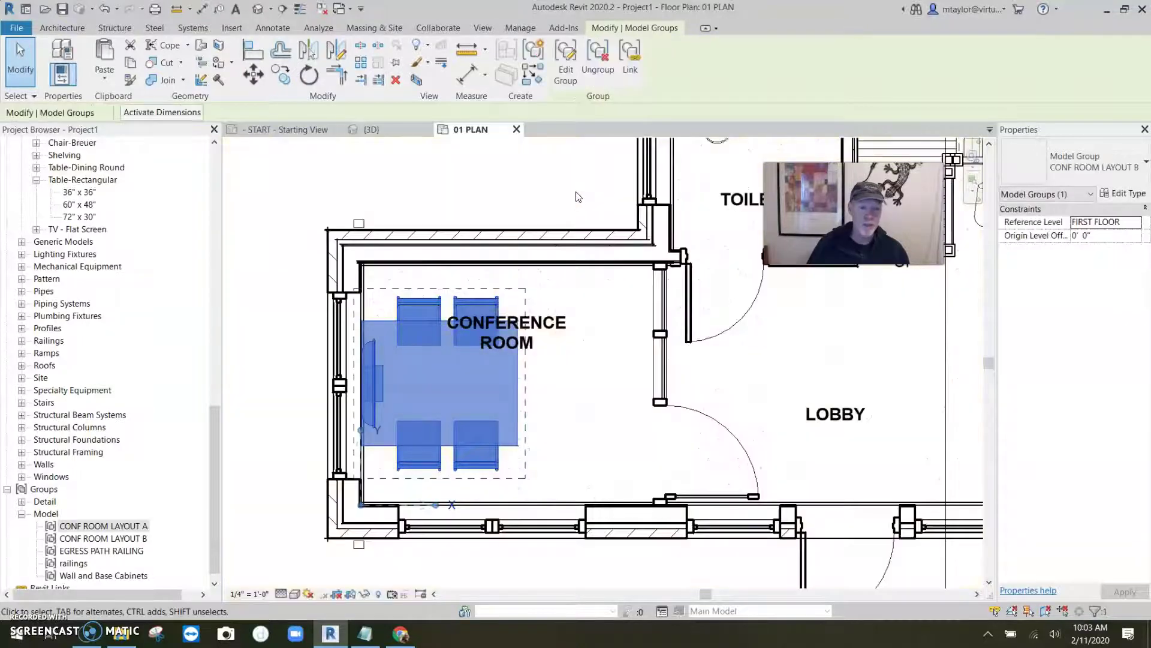
click(578, 196)
scroll(579, 240, down, 2)
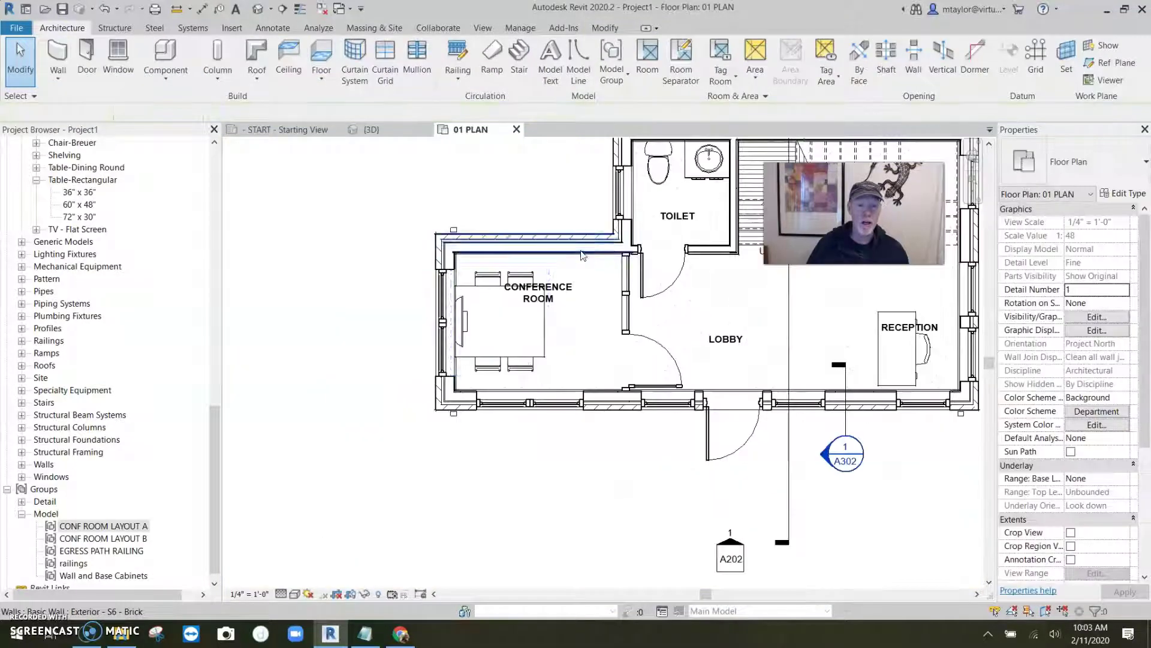
Switch the edited conference room group to CONF ROOM LAYOUT A, restore CONF ROOM LAYOUT B, and deselect it.
click(487, 361)
click(413, 370)
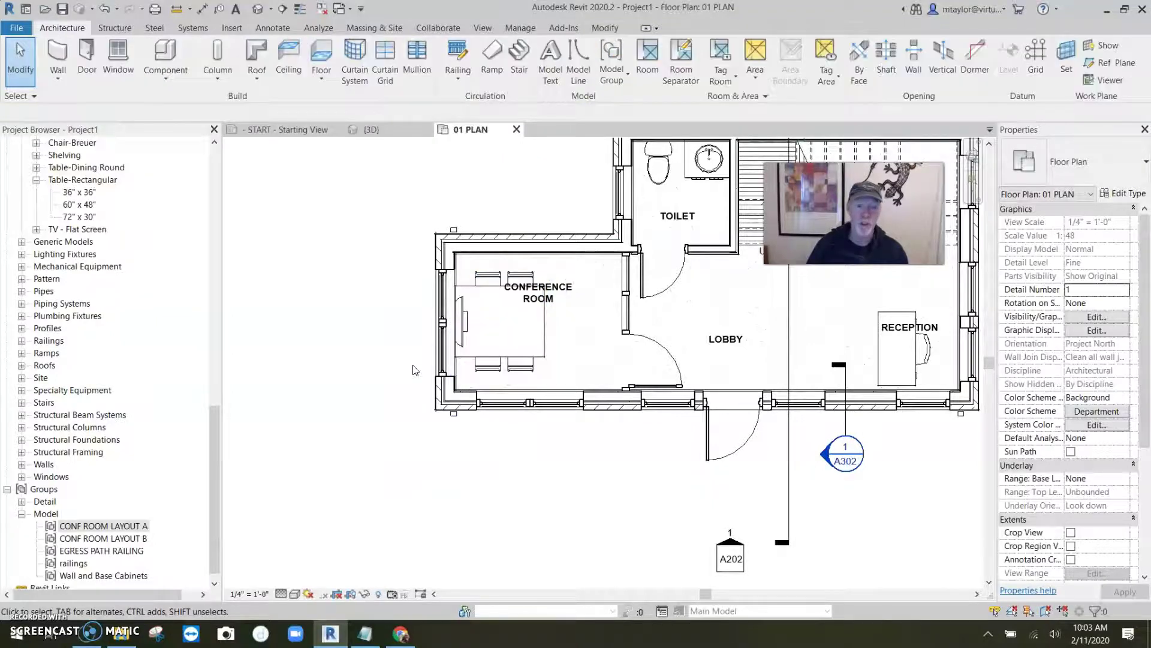
scroll(384, 348, up, 2)
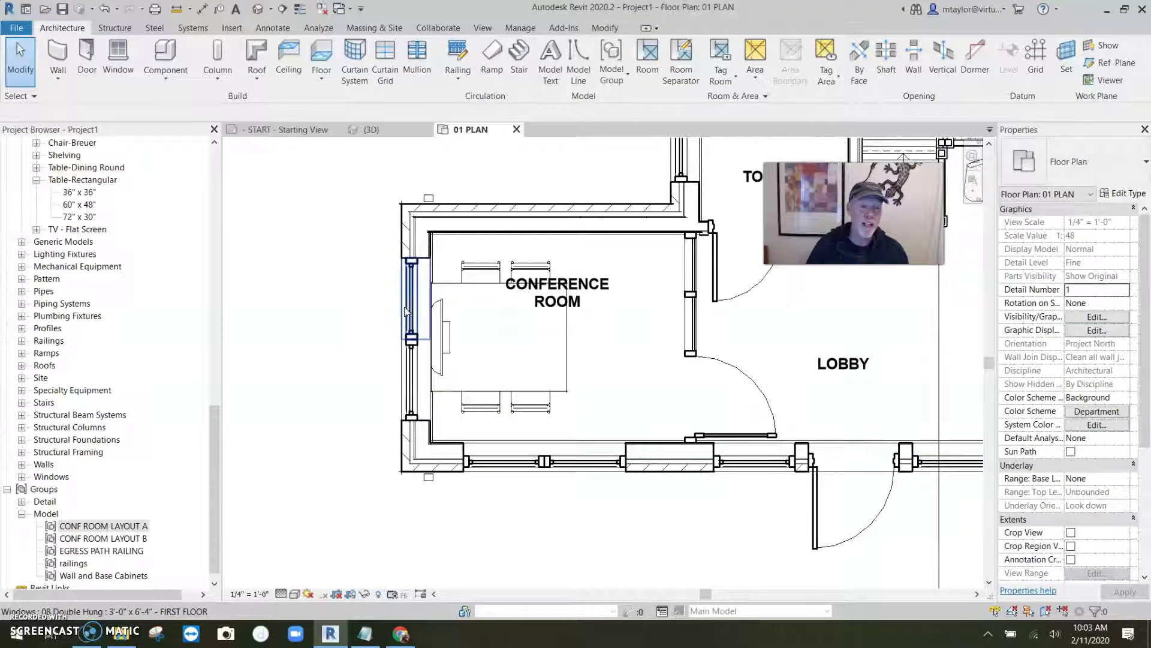
scroll(372, 426, down, 1)
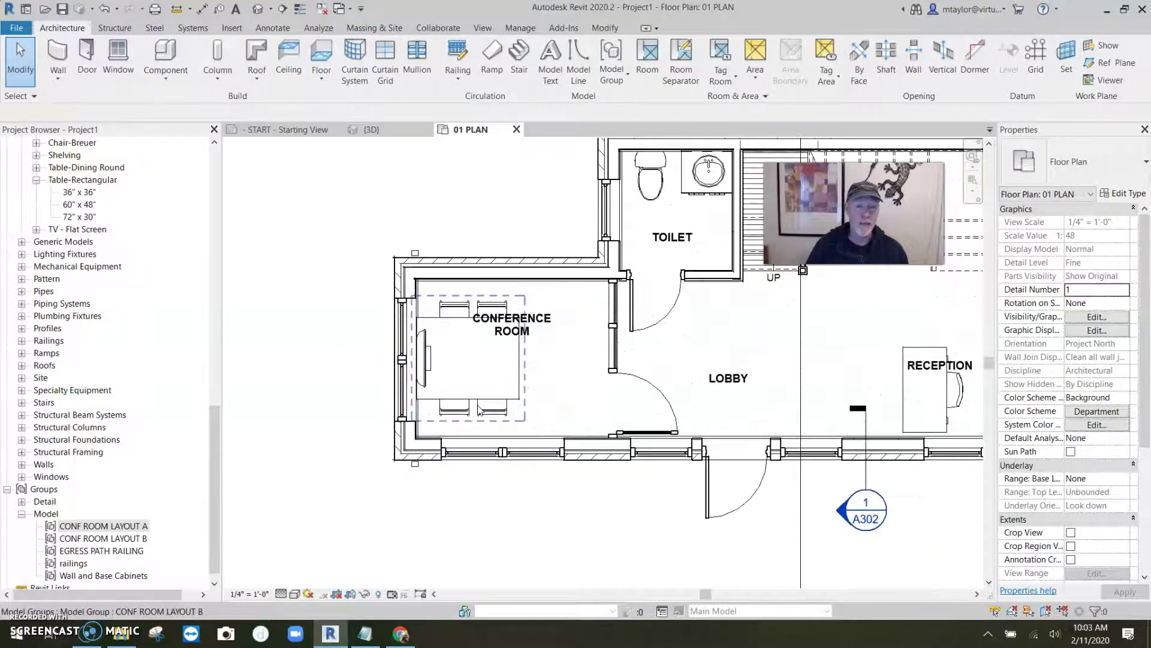
click(480, 410)
click(1089, 174)
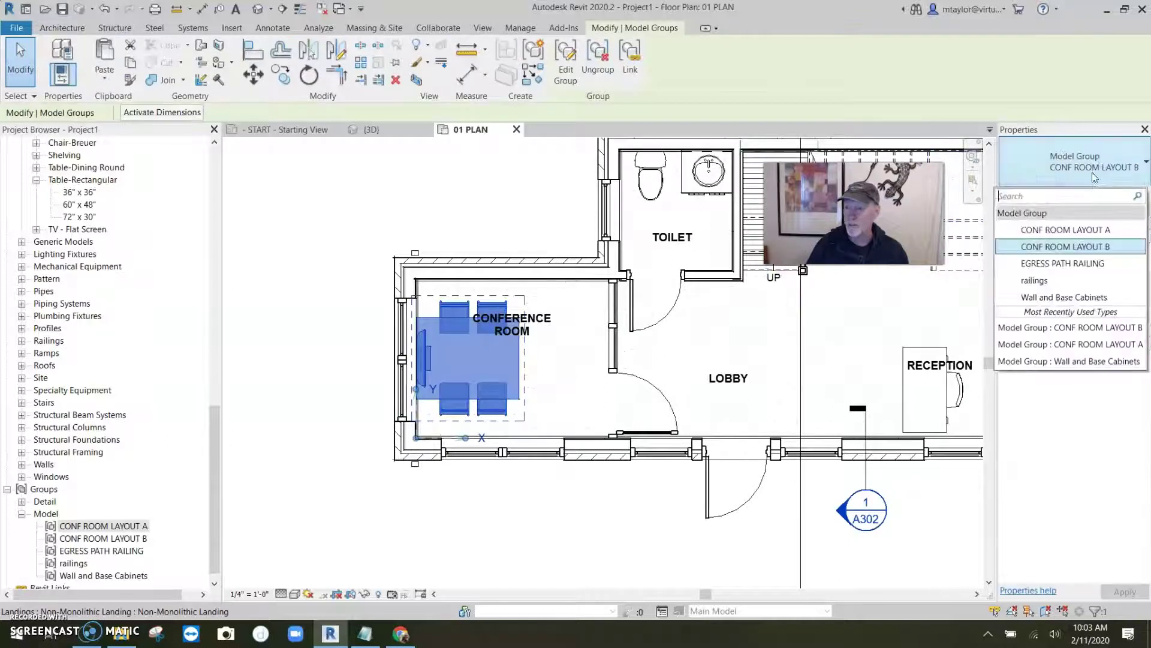
click(1065, 230)
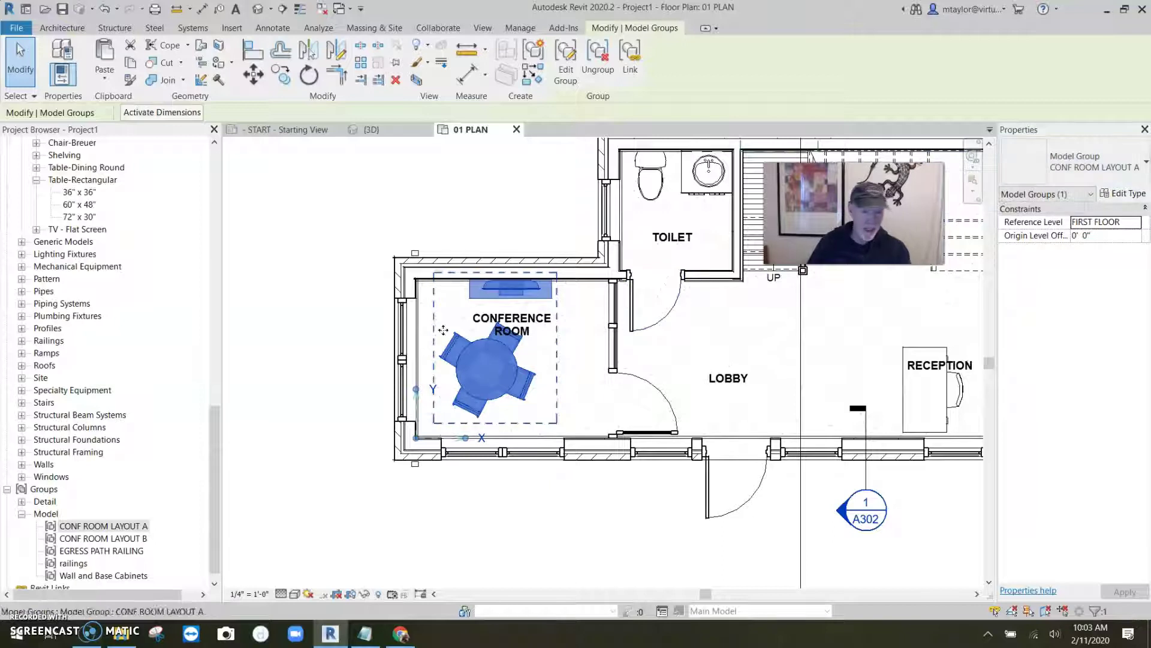
click(1079, 171)
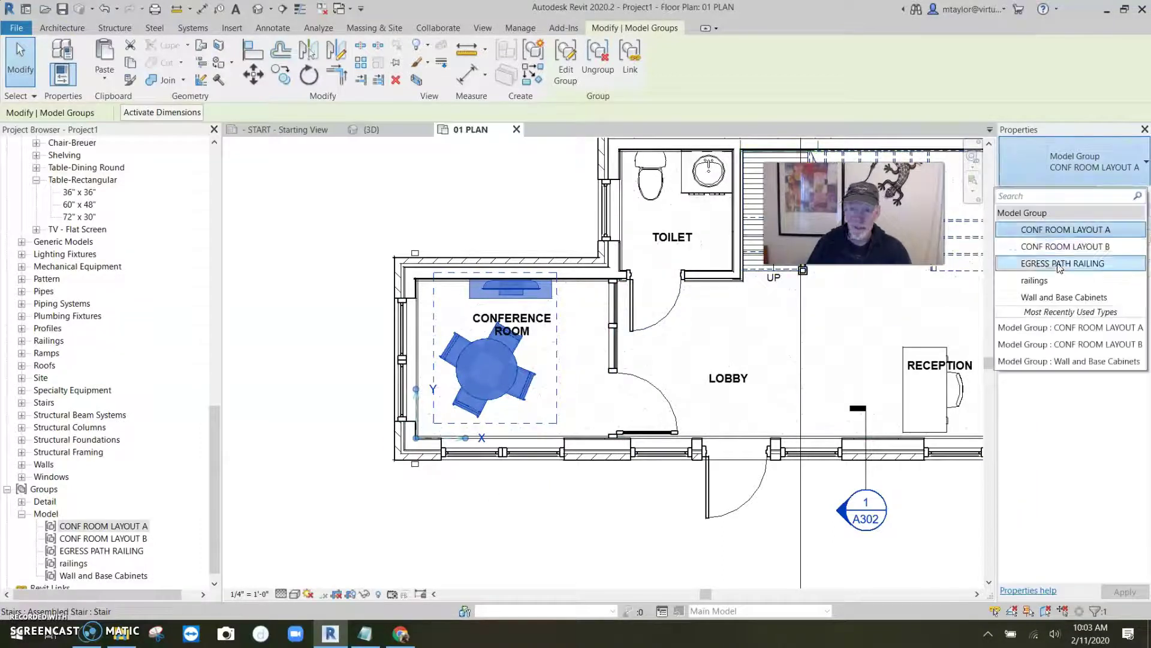
click(1065, 246)
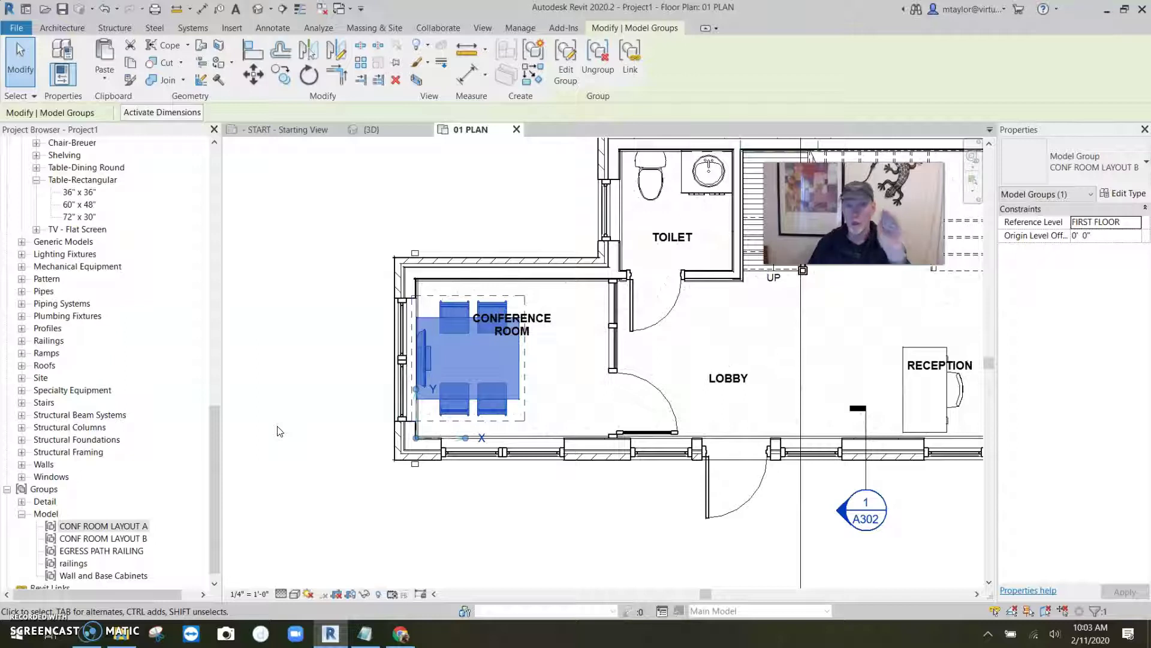
click(462, 502)
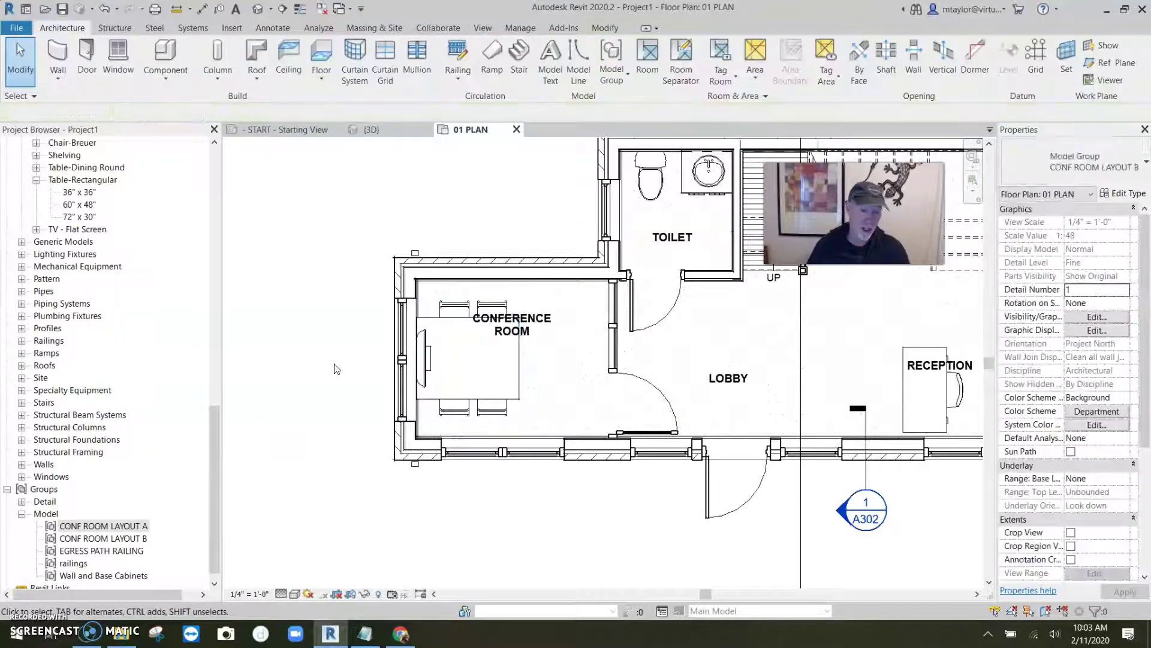
Copy the two double-hung windows from the conference room's left wall and paste them into its upper exterior wall.
click(401, 332)
ctrl+click(402, 390)
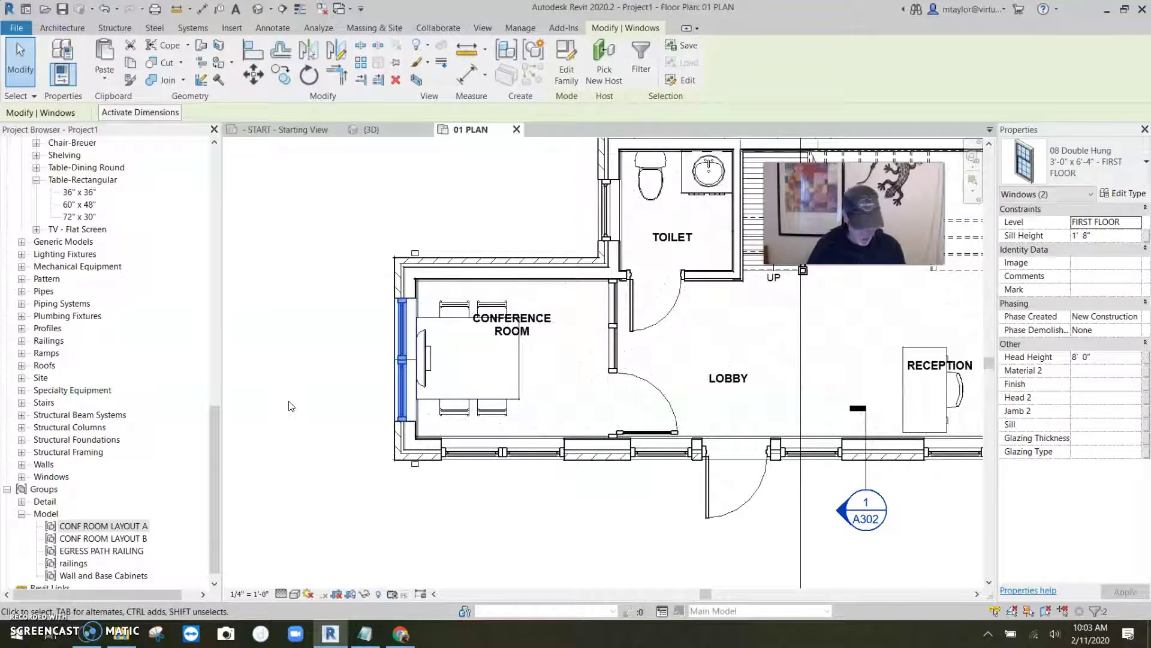
key(ctrl+c)
key(ctrl+v)
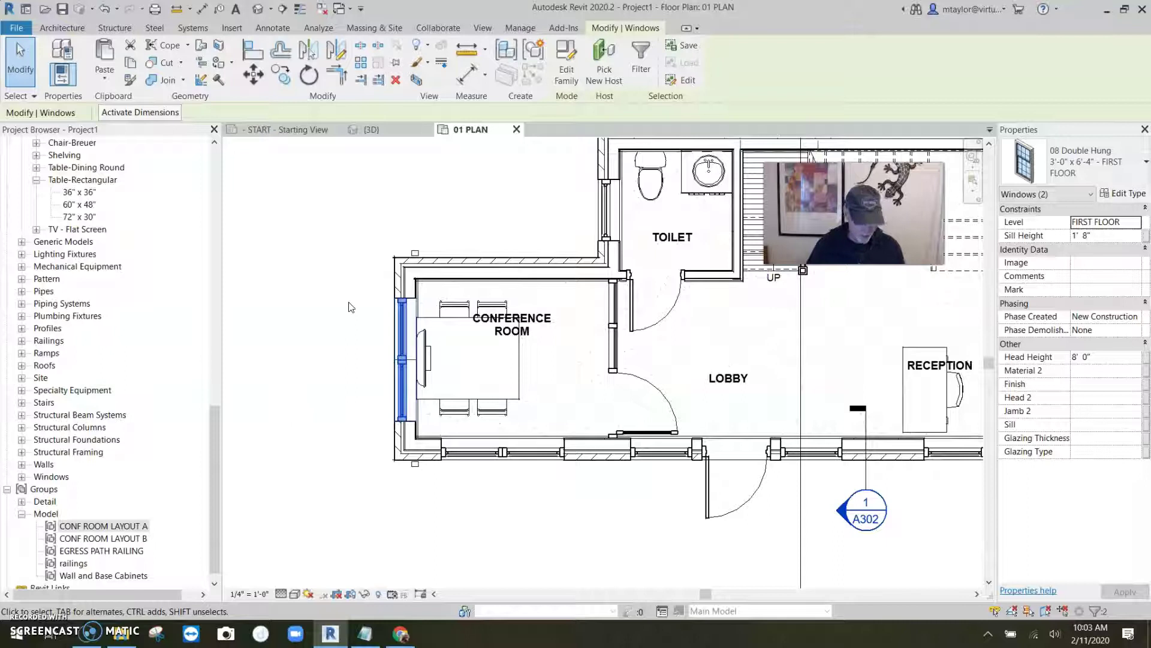
click(508, 265)
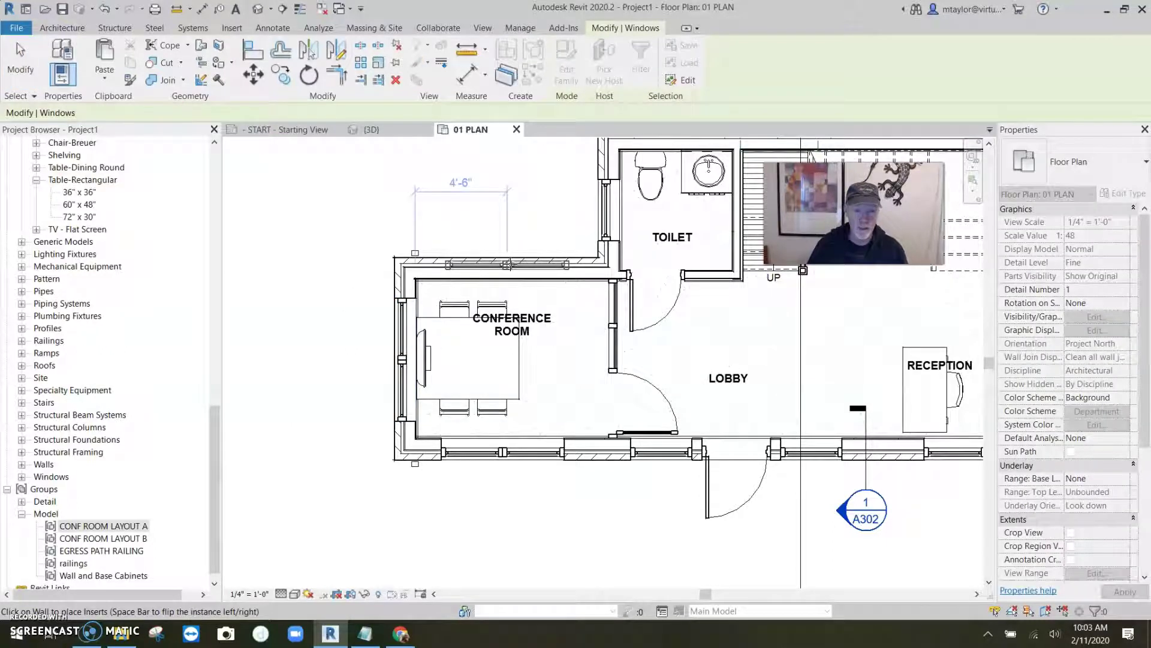
click(540, 220)
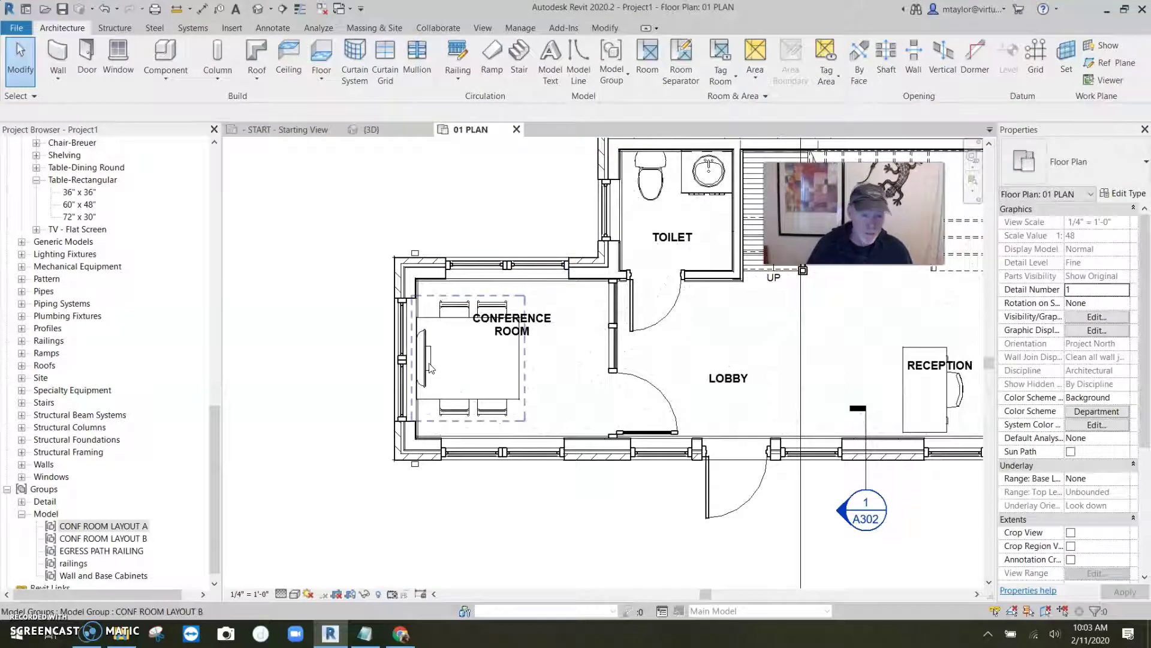
Edit the CONF ROOM LAYOUT B group, add the two pasted windows in the upper wall to it, and finish editing.
click(445, 375)
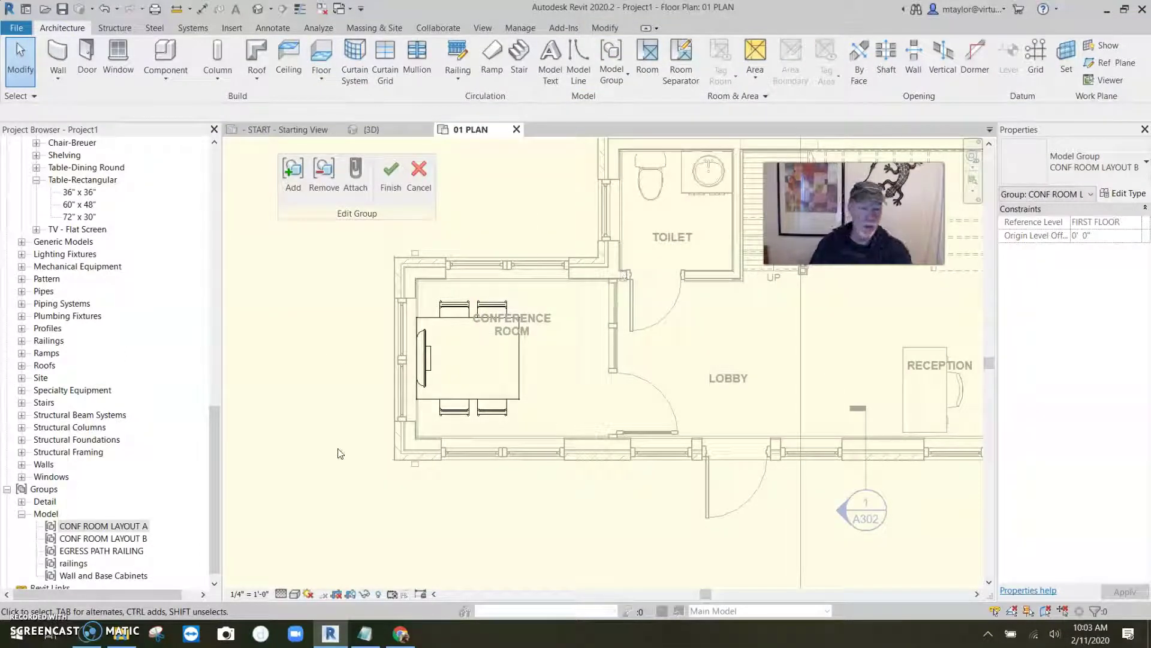
click(293, 175)
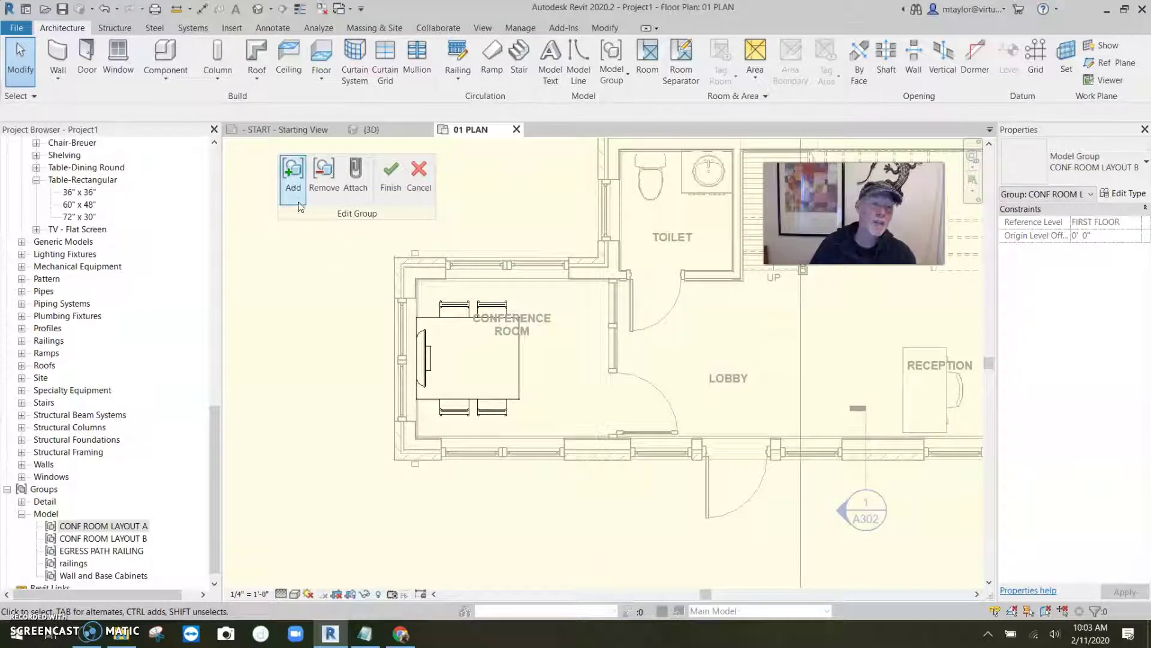
click(302, 189)
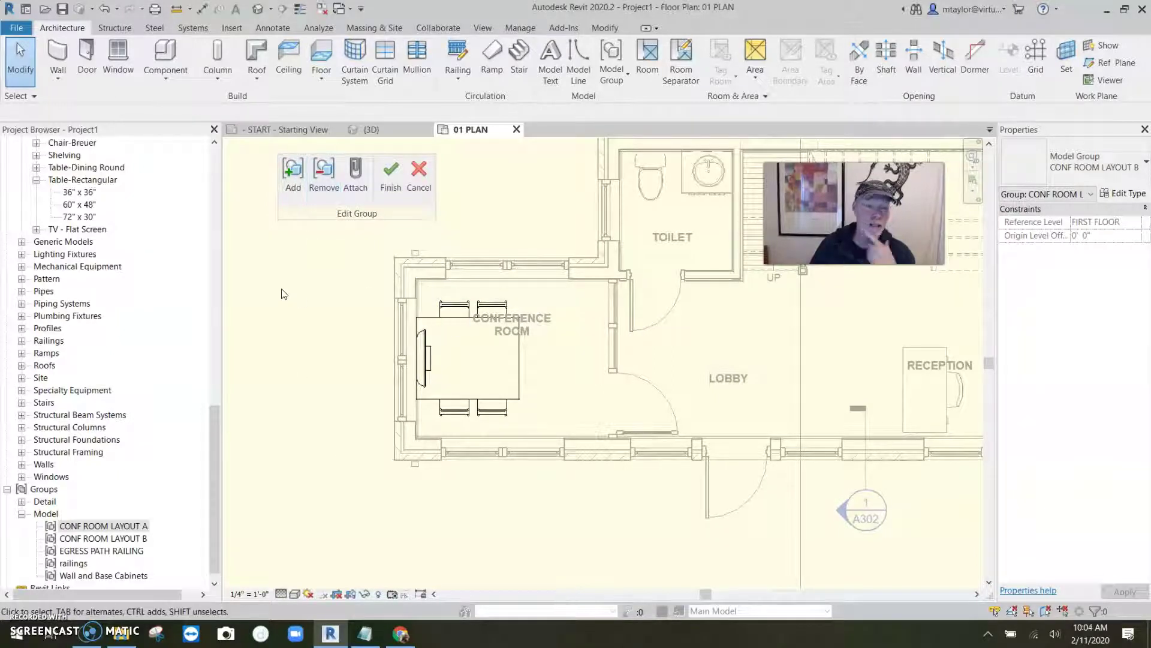
click(293, 176)
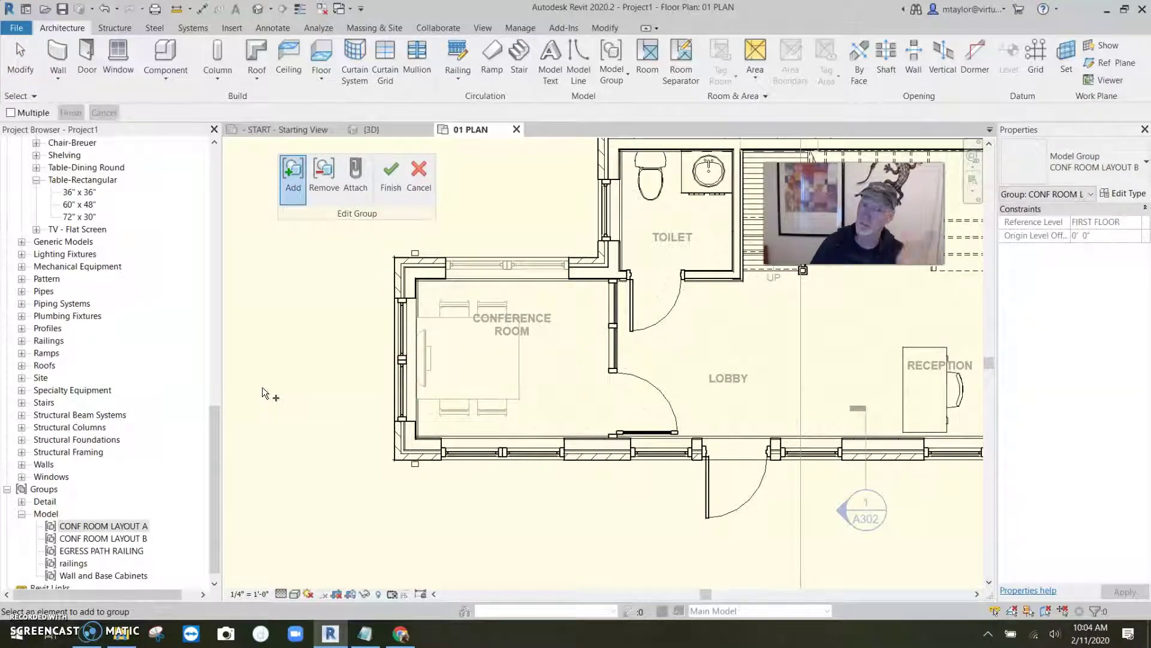
click(390, 177)
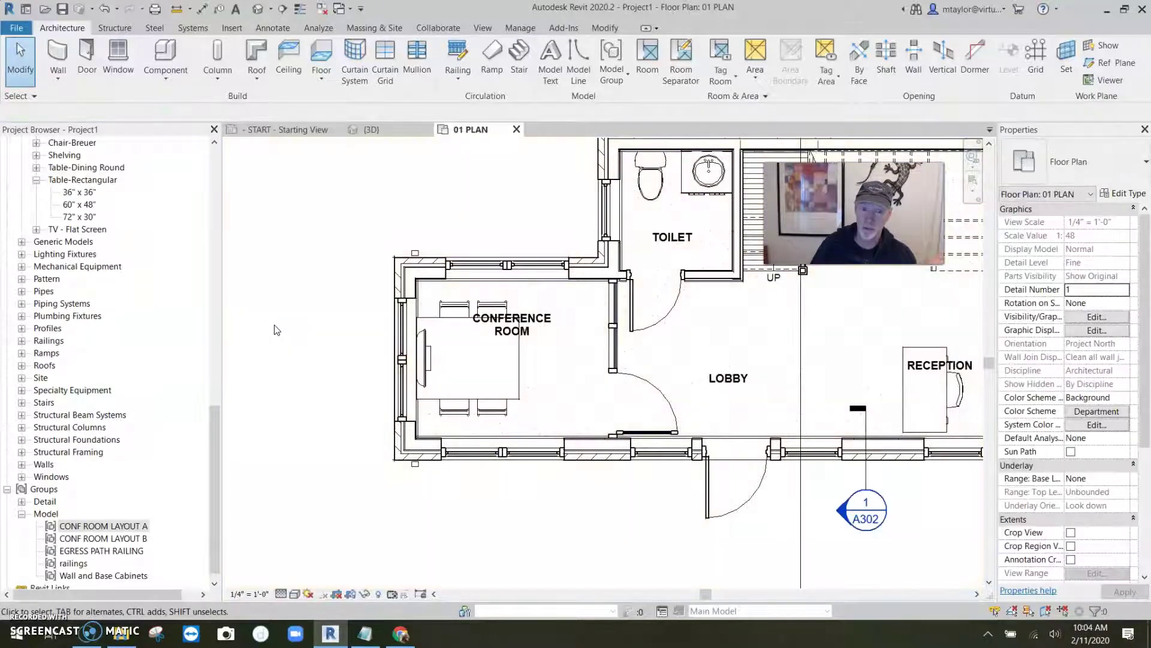
Switch the placed group to CONF ROOM LAYOUT A and add the two left-wall windows to it, finishing the group edit.
click(446, 408)
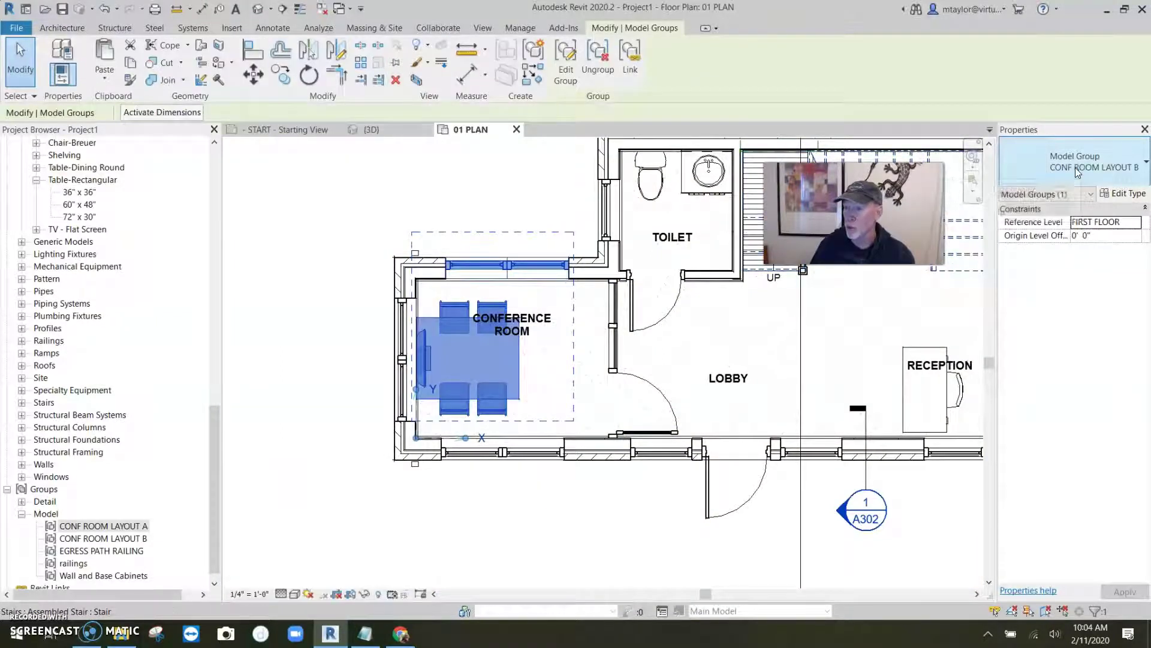
click(1075, 167)
click(1055, 217)
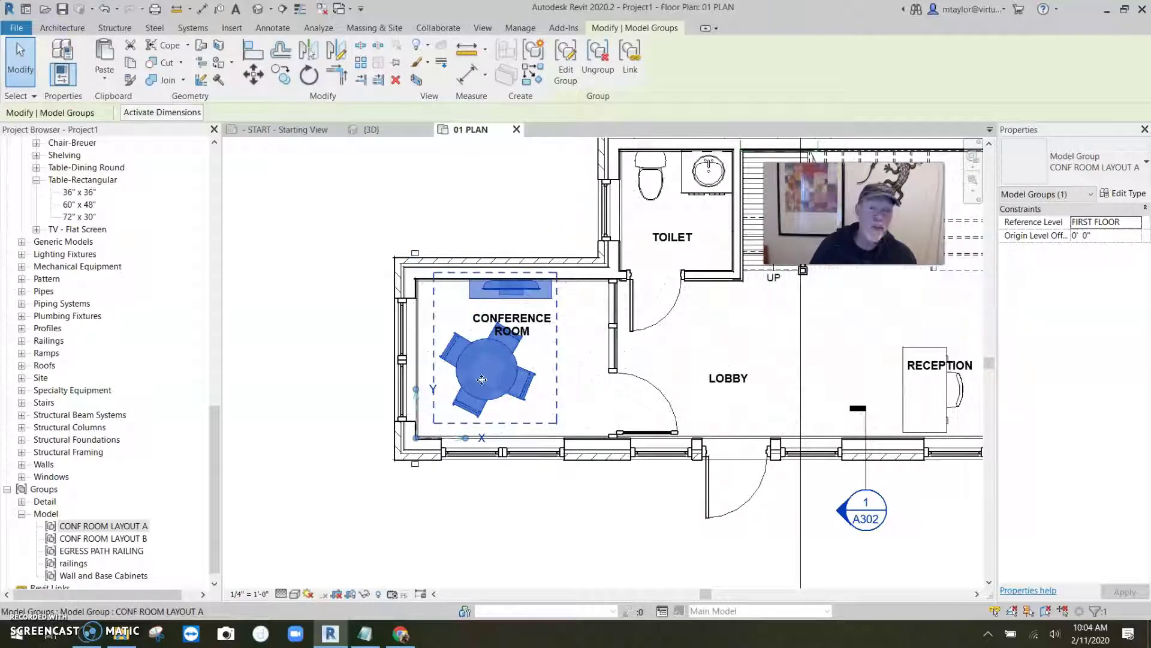
click(567, 69)
click(293, 176)
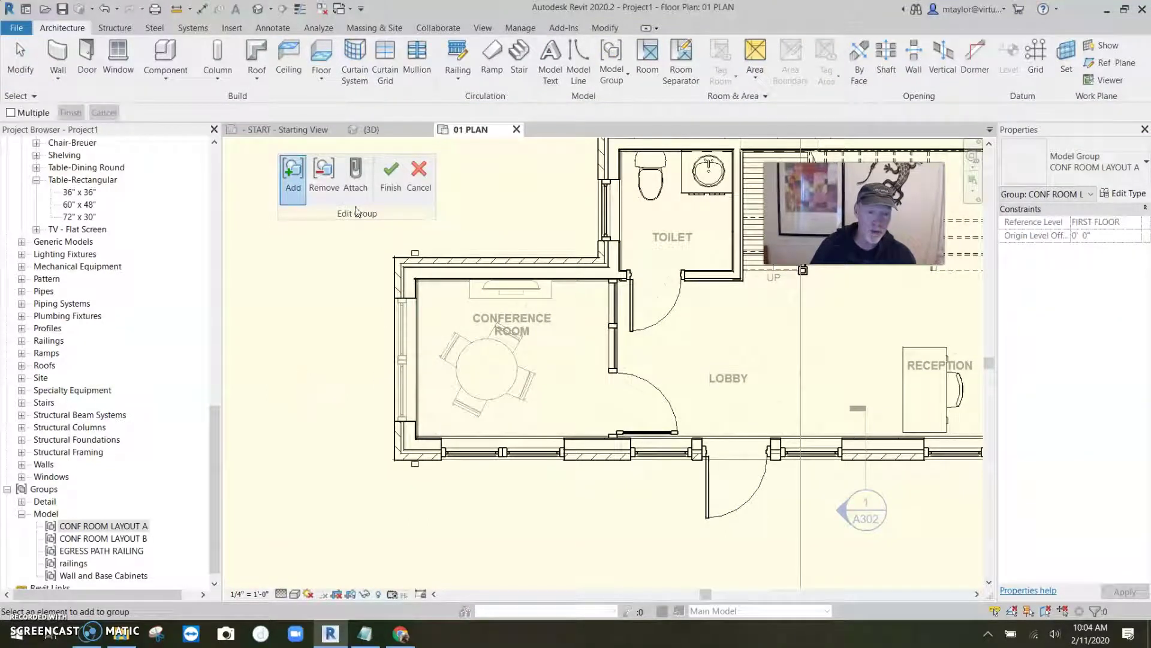
click(391, 175)
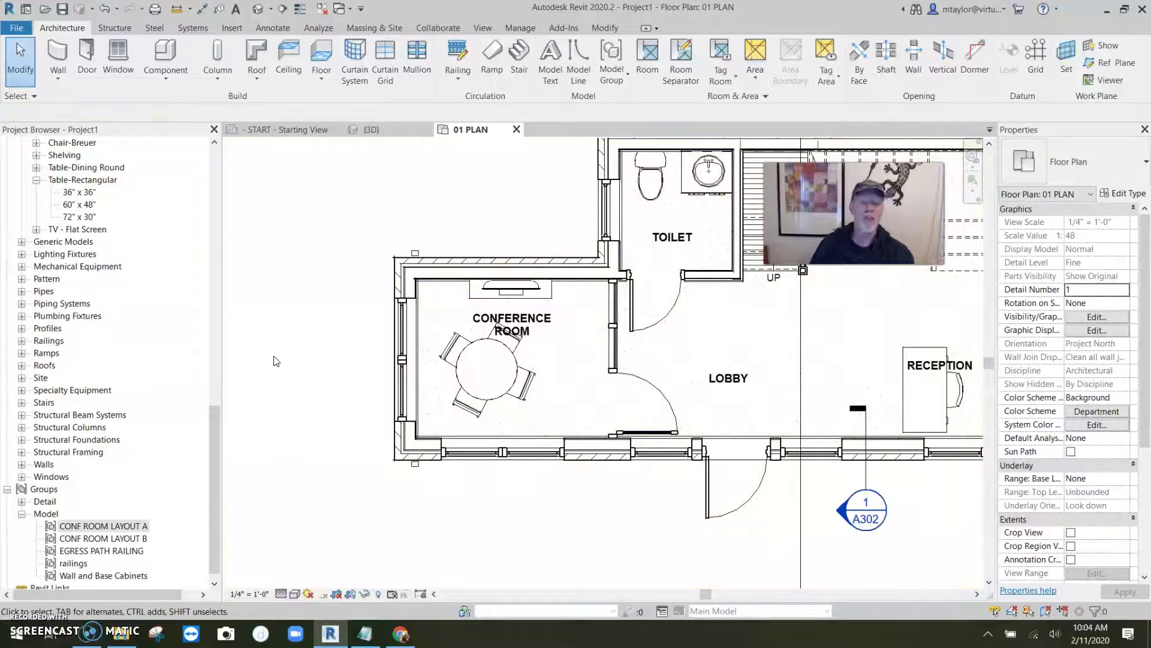
Swap the conference room group from CONF ROOM LAYOUT A to CONF ROOM LAYOUT B and deselect it.
click(530, 381)
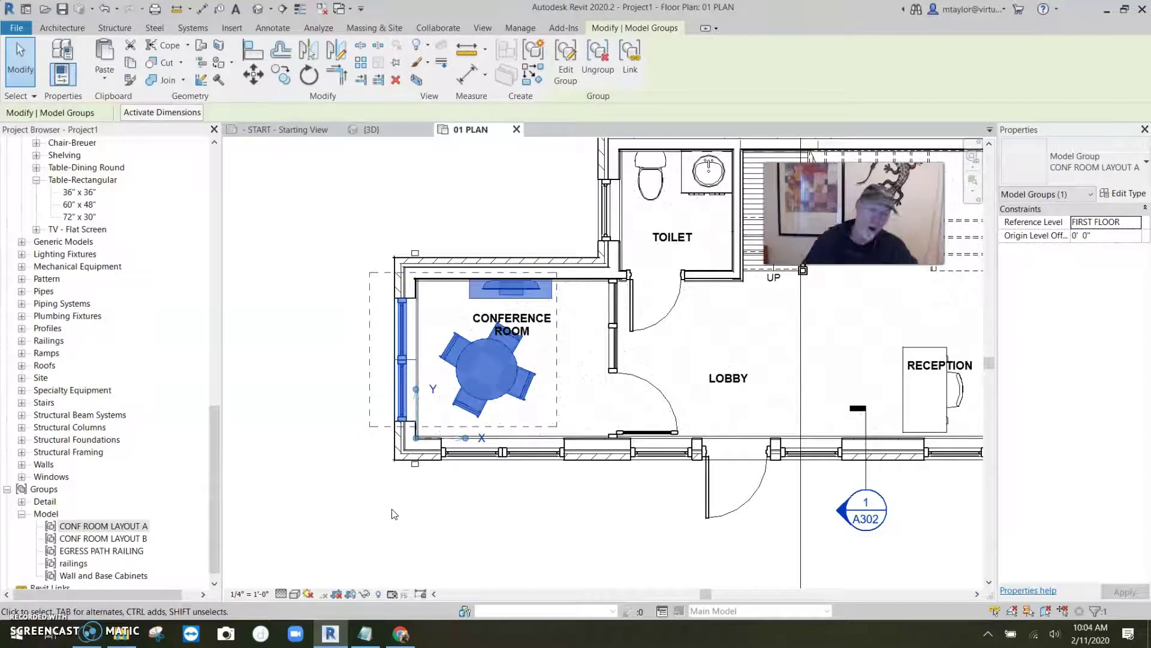
click(1084, 167)
click(1080, 245)
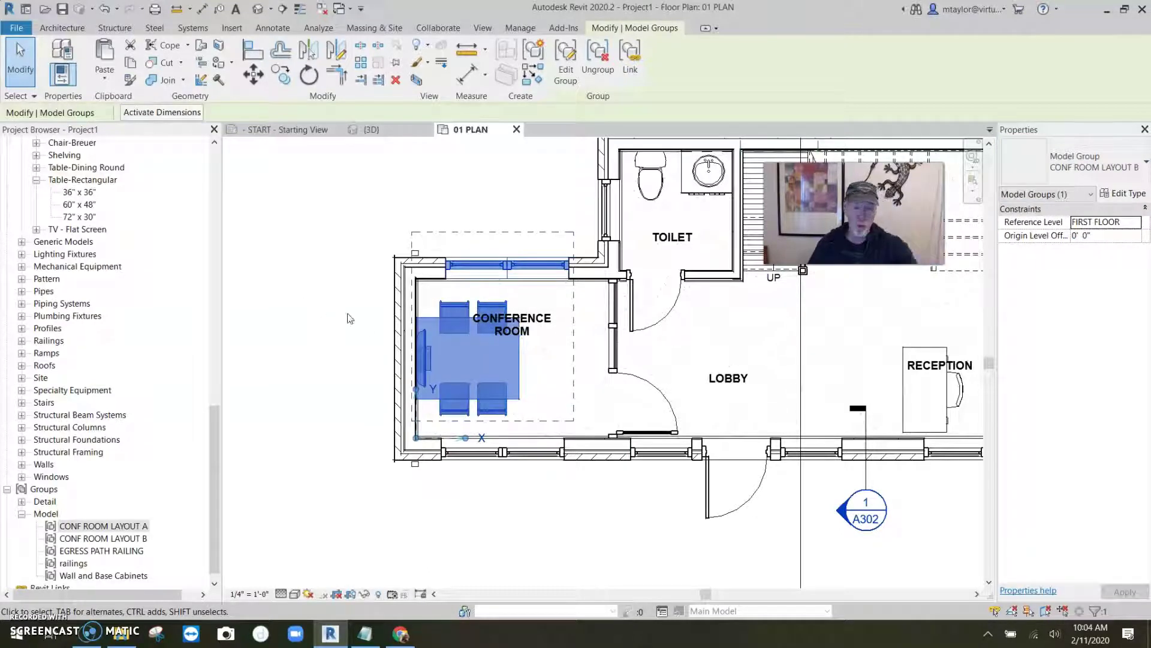
click(353, 335)
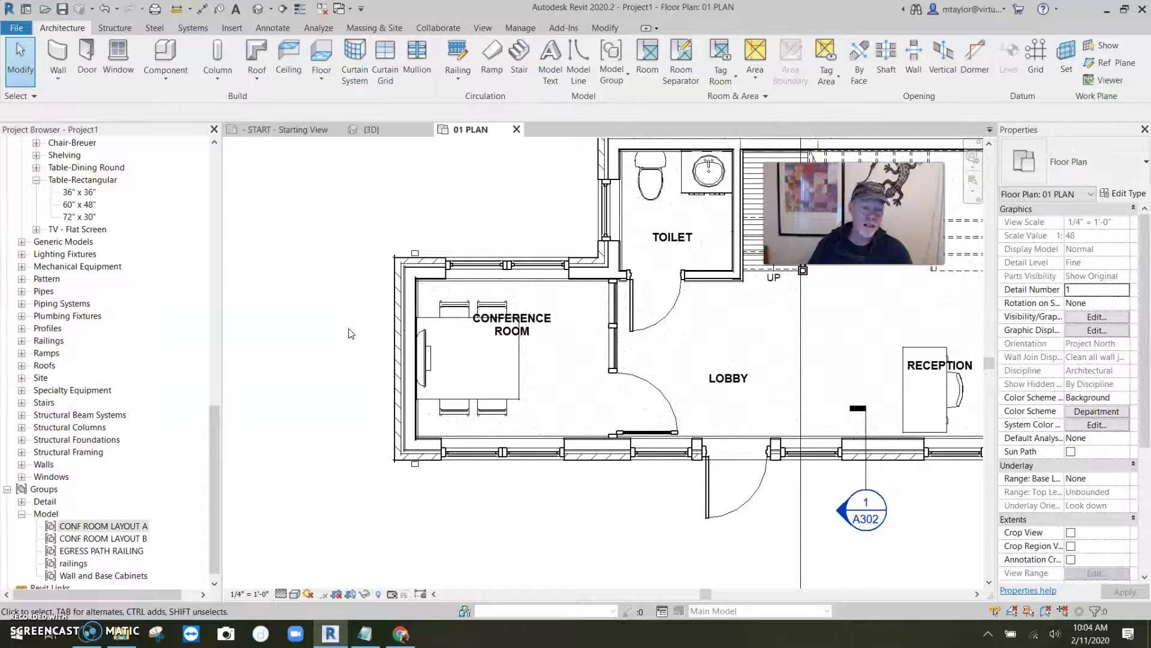